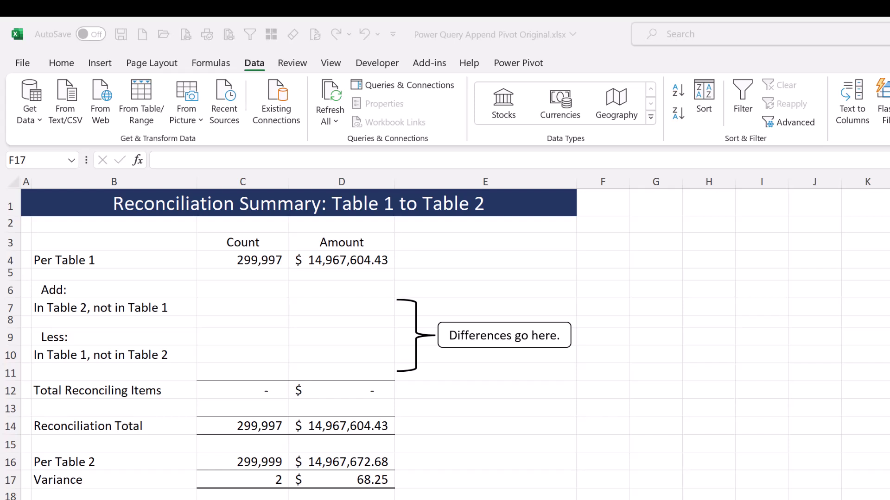
Review the count and amount formulas above the source table, the Table2 data, and the variance row of the reconciliation summary.
{"action": "key", "text": "ctrl+Page_Down"}
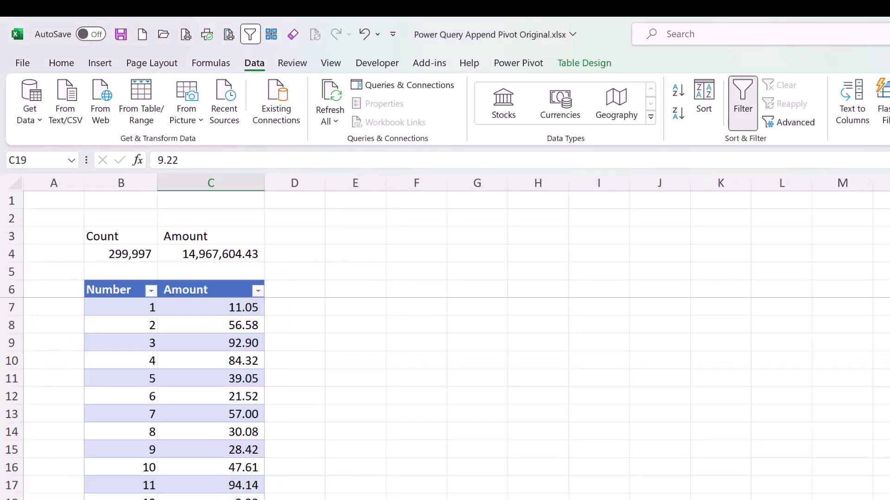
{"action": "left_click", "coordinate": [143, 448]}
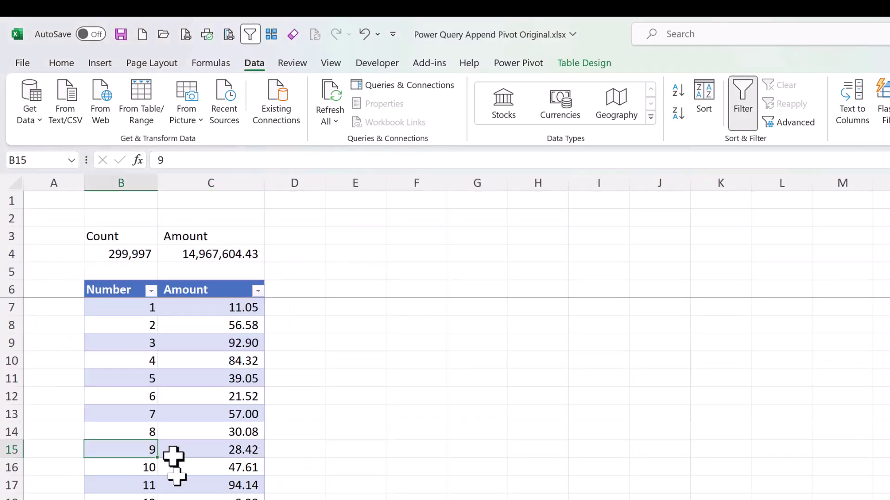
{"action": "left_click", "coordinate": [142, 254]}
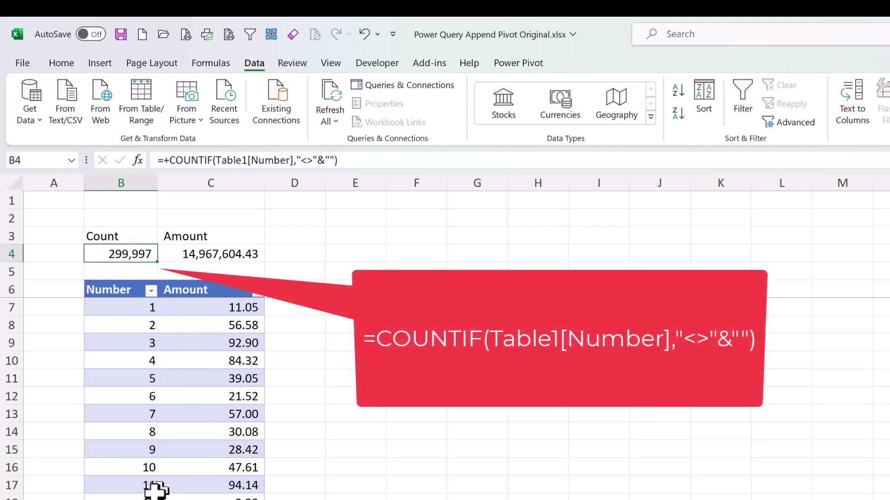
{"action": "left_click", "coordinate": [191, 254]}
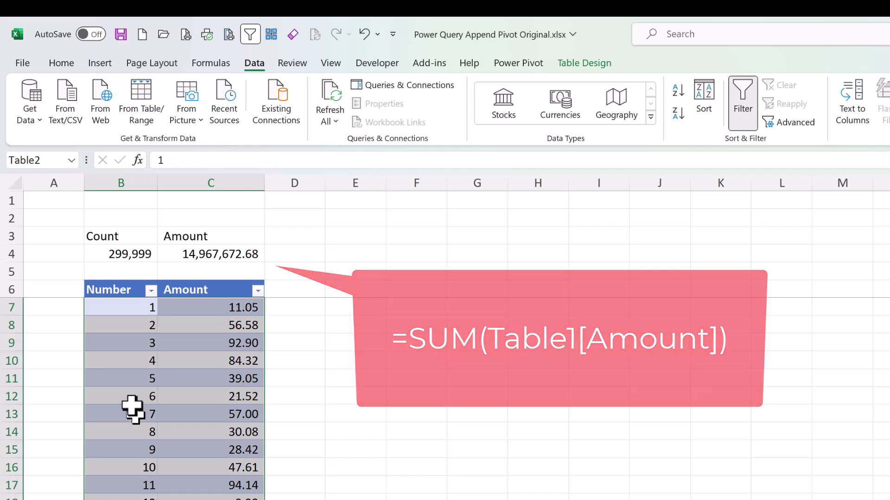
{"action": "left_click", "coordinate": [134, 345]}
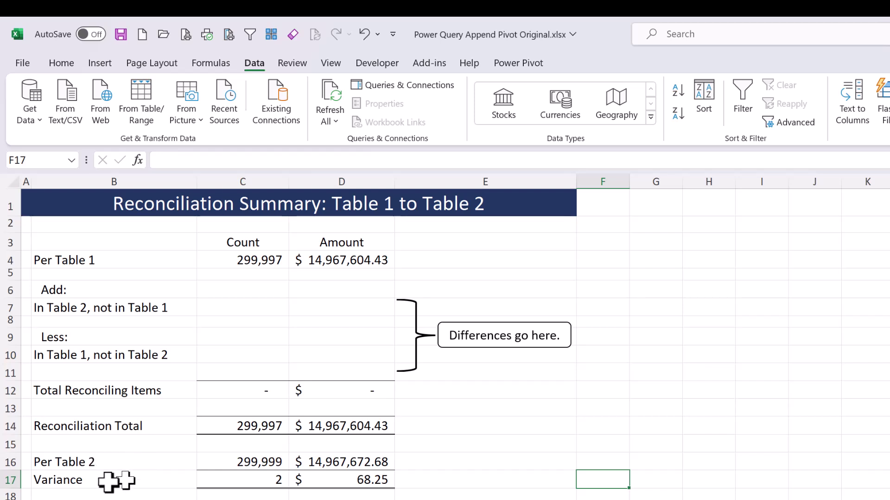
{"action": "left_click", "coordinate": [11, 482]}
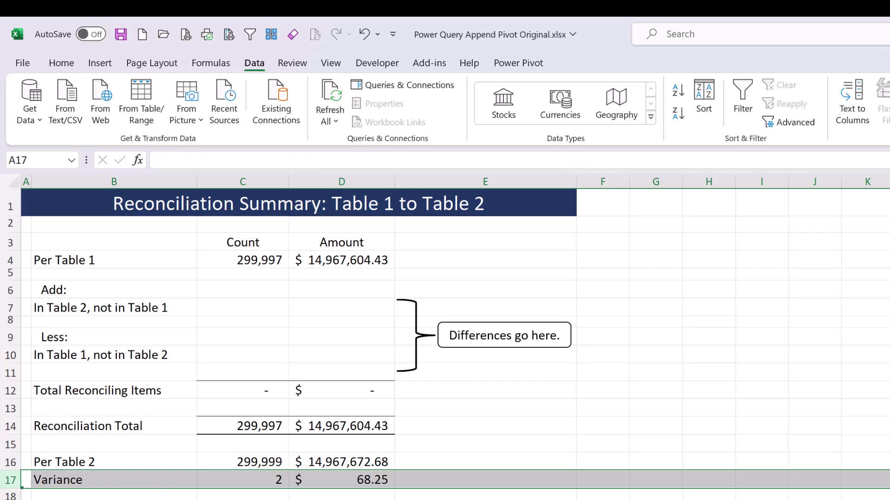
{"action": "left_click", "coordinate": [184, 292]}
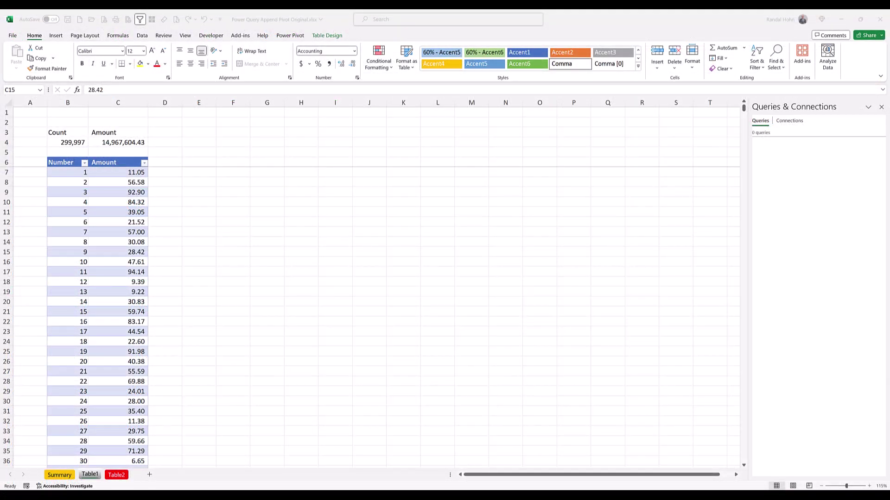
Load the table on the Table1 sheet into the Power Query Editor.
{"action": "left_click", "coordinate": [109, 250]}
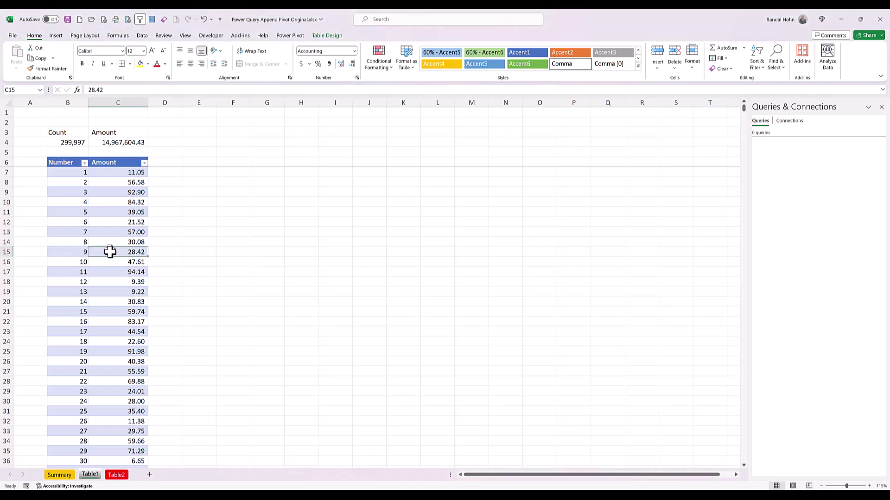
{"action": "right_click", "coordinate": [110, 251]}
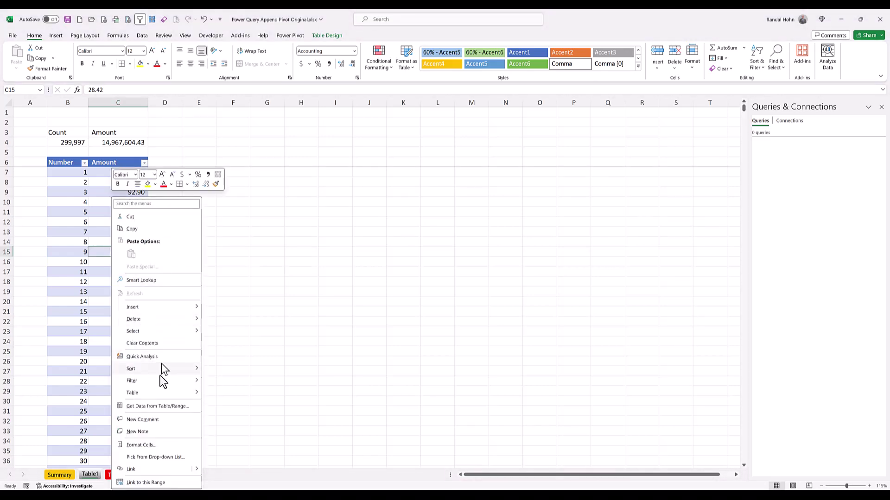
{"action": "left_click", "coordinate": [154, 406]}
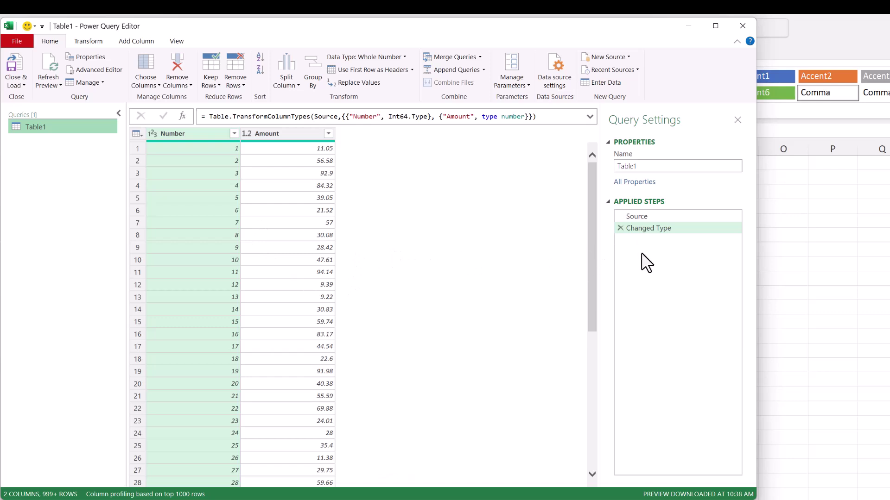
Add a custom column named Source with the formula ="Table1" to the Table1 query.
{"action": "left_click", "coordinate": [137, 41]}
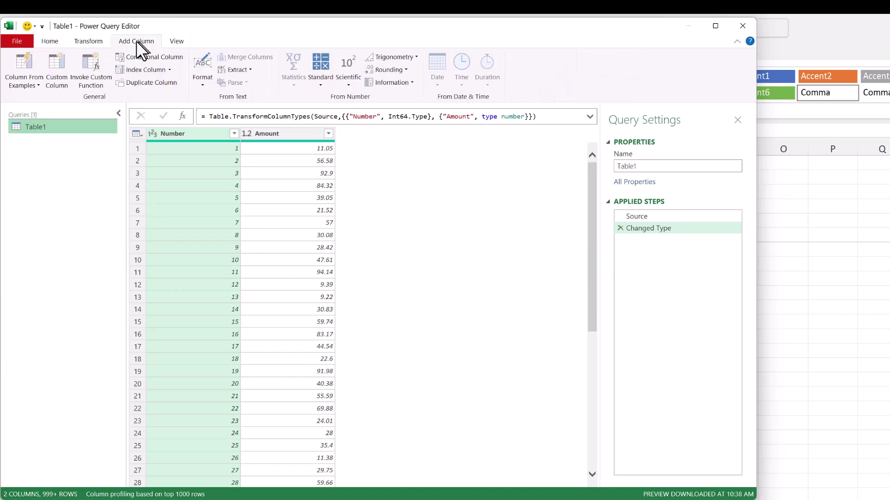
{"action": "left_click", "coordinate": [55, 63]}
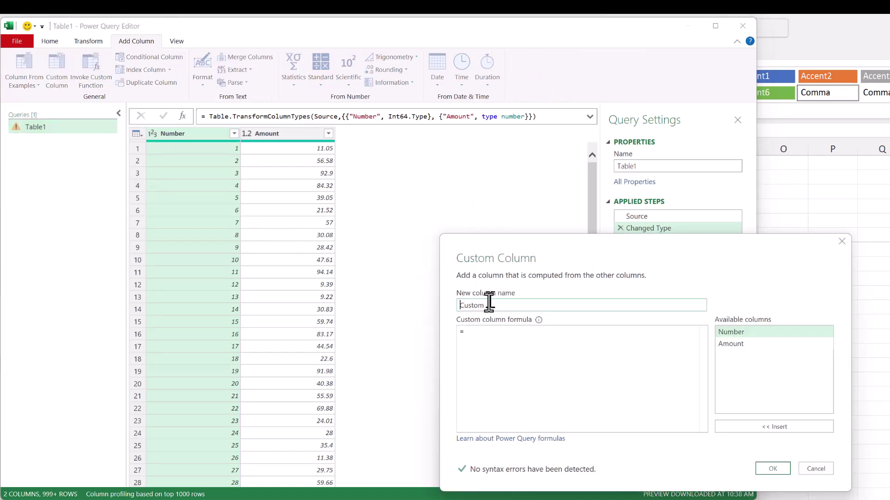
{"action": "double_click", "coordinate": [494, 305]}
{"action": "type", "text": "Source"}
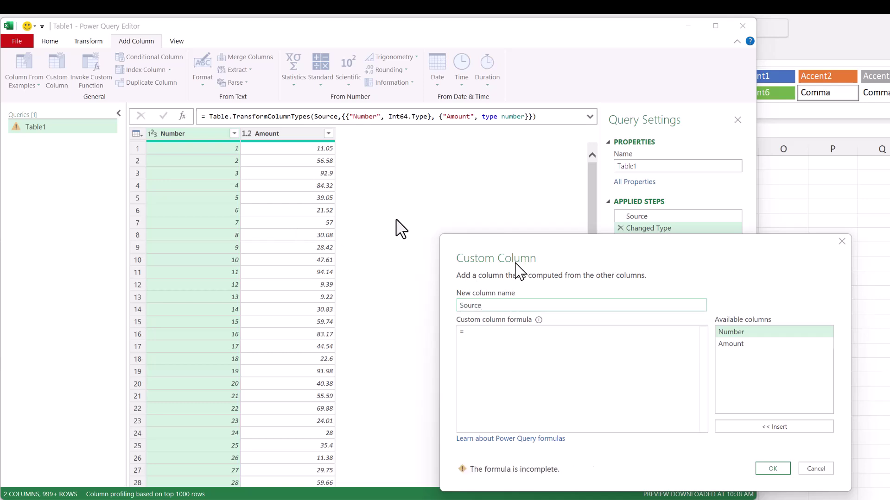
{"action": "left_click", "coordinate": [481, 331]}
{"action": "type", "text": "\"Tabl"}
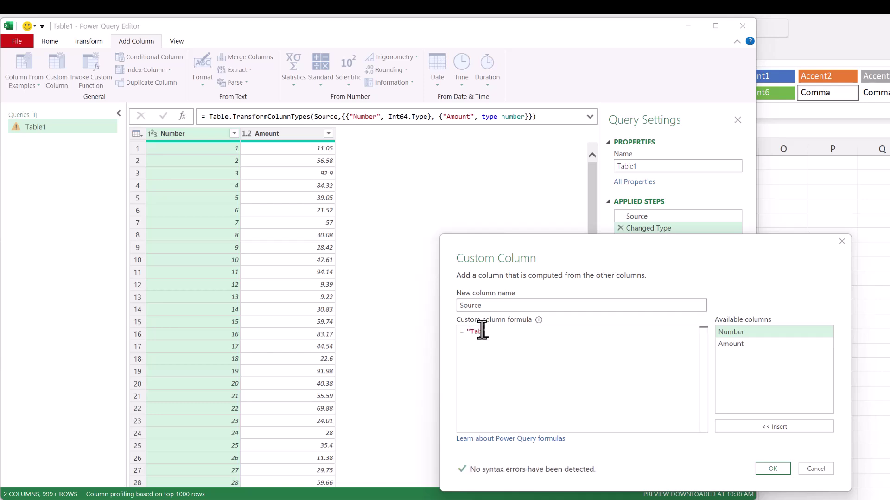
{"action": "type", "text": "e1"}
{"action": "left_click", "coordinate": [772, 469]}
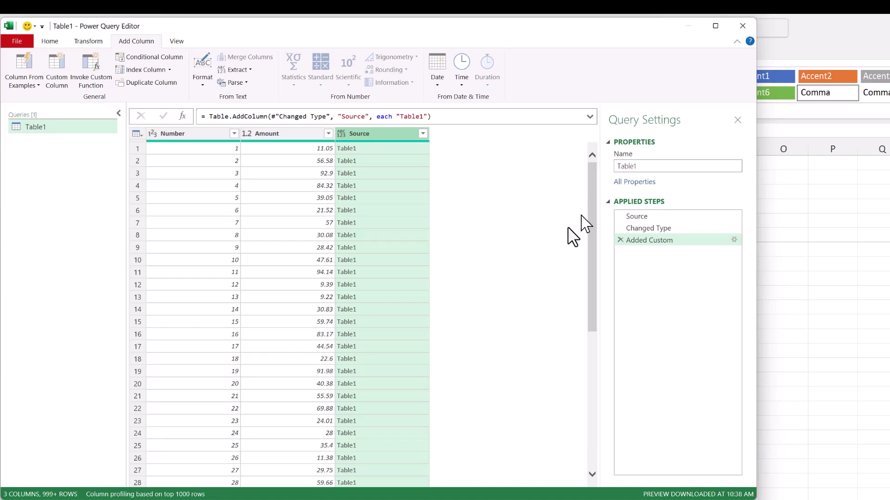
Close the editor and load the Table1 query as a connection only, adding its data to the Data Model.
{"action": "left_click", "coordinate": [45, 42]}
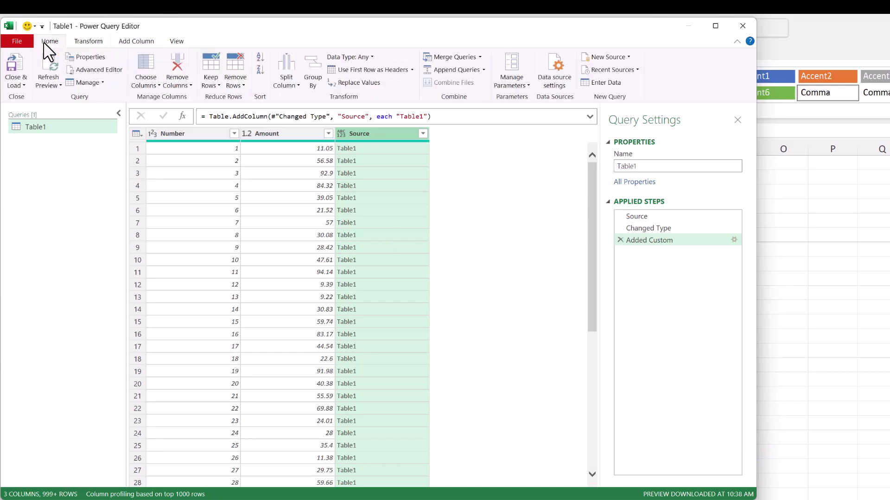
{"action": "left_click", "coordinate": [24, 86]}
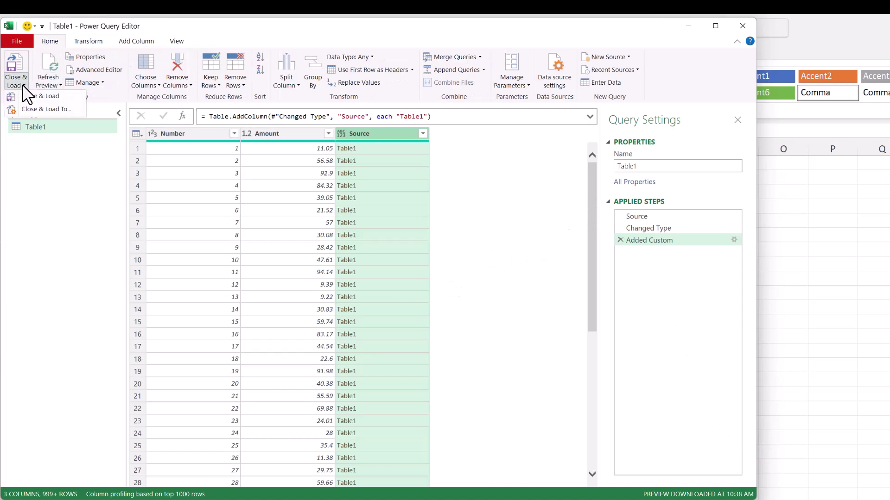
{"action": "left_click", "coordinate": [39, 108]}
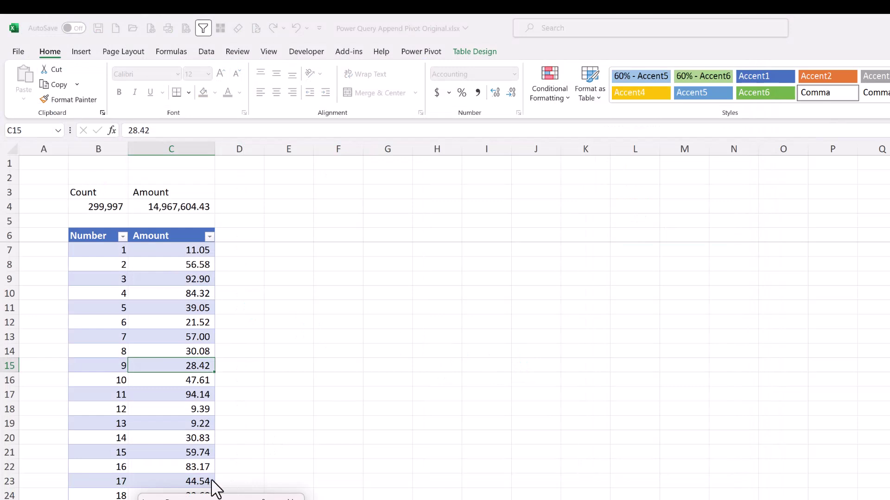
{"action": "left_click_drag", "start_coordinate": [210, 294], "coordinate": [197, 257]}
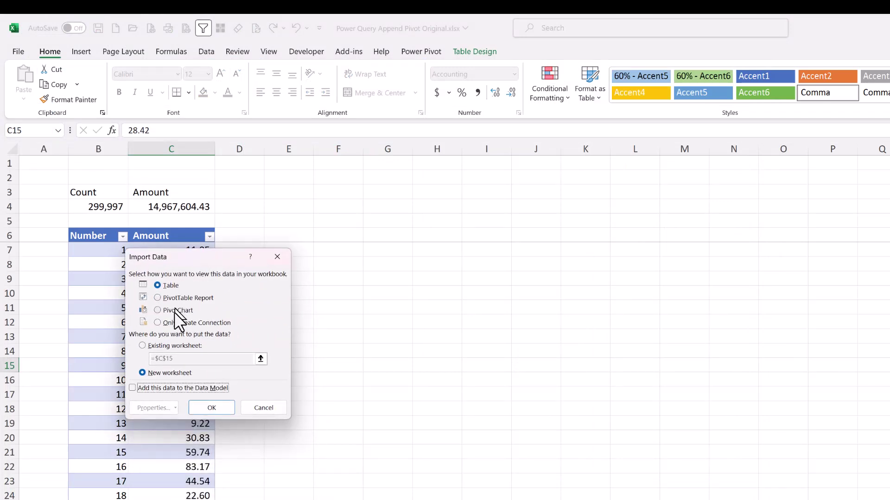
{"action": "left_click", "coordinate": [157, 323]}
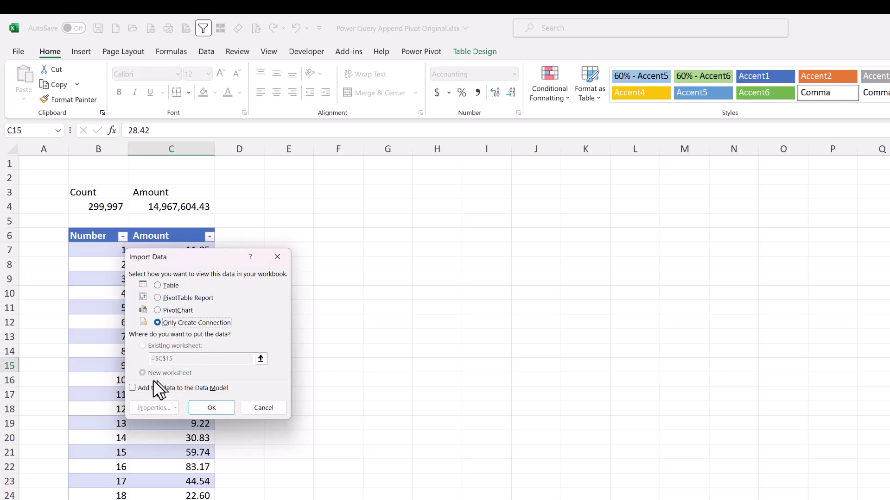
{"action": "left_click", "coordinate": [133, 388]}
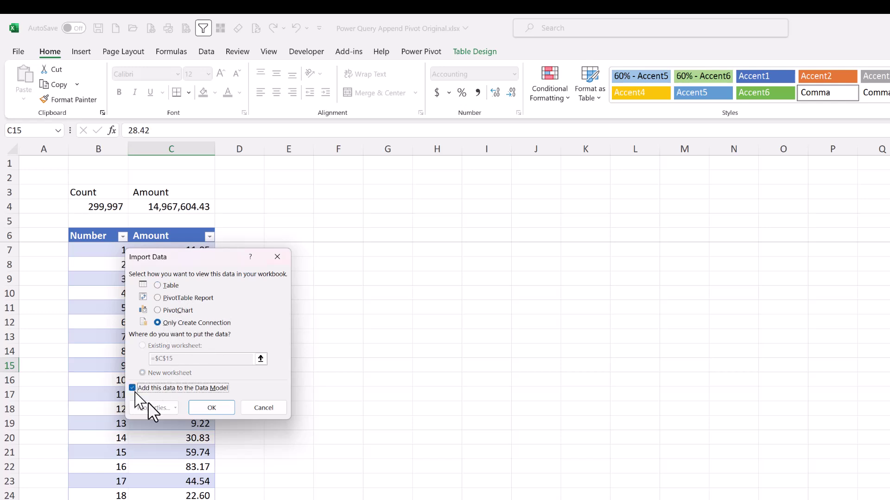
{"action": "left_click", "coordinate": [211, 408]}
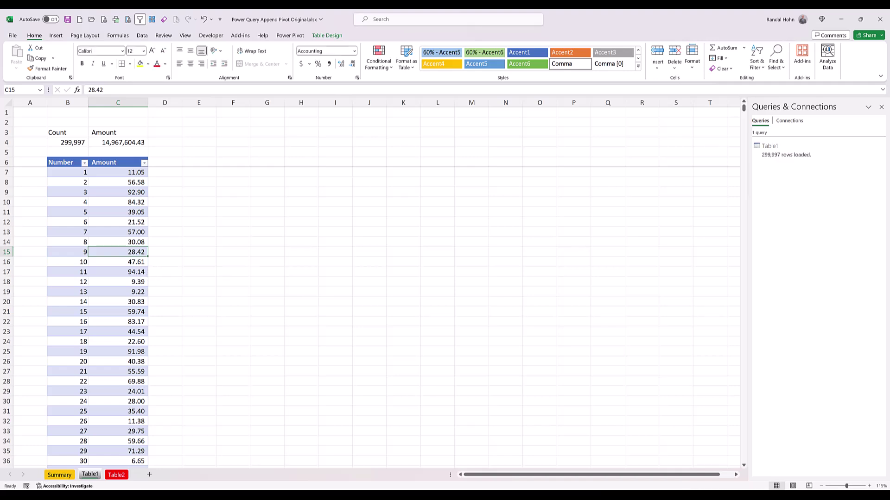
Load the table on the Table2 sheet into the Power Query Editor.
{"action": "left_click", "coordinate": [116, 474]}
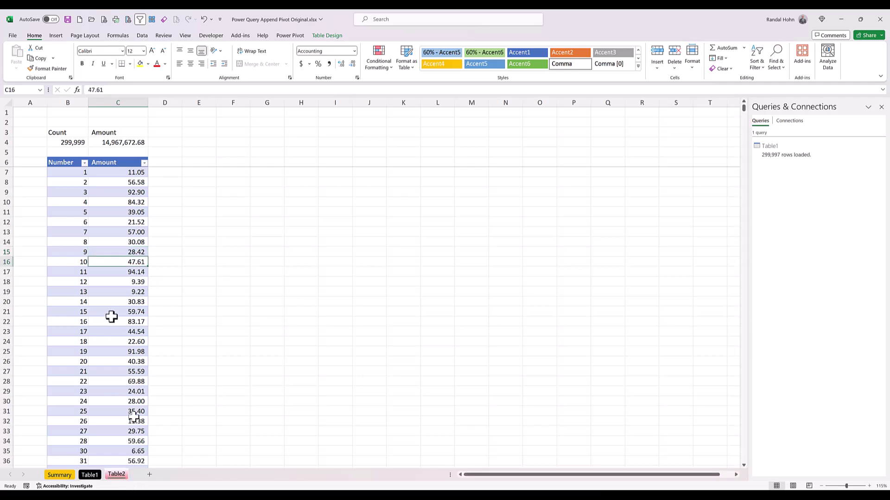
{"action": "right_click", "coordinate": [109, 259]}
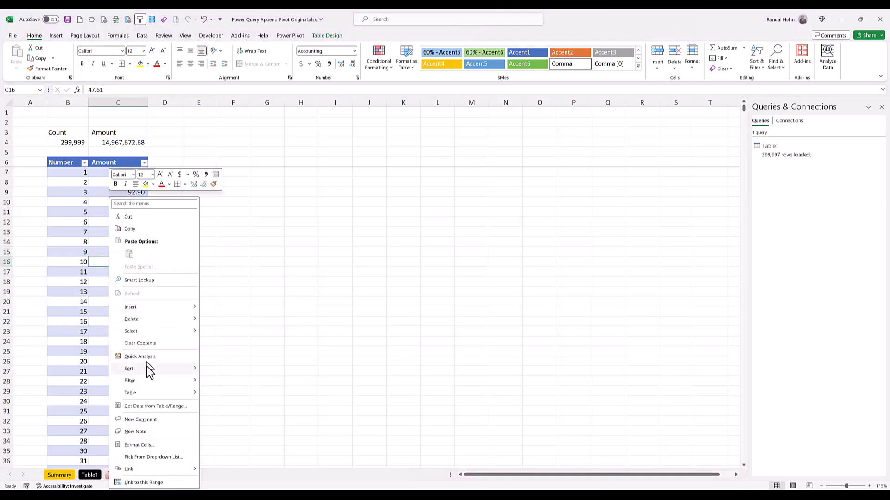
{"action": "left_click", "coordinate": [155, 406]}
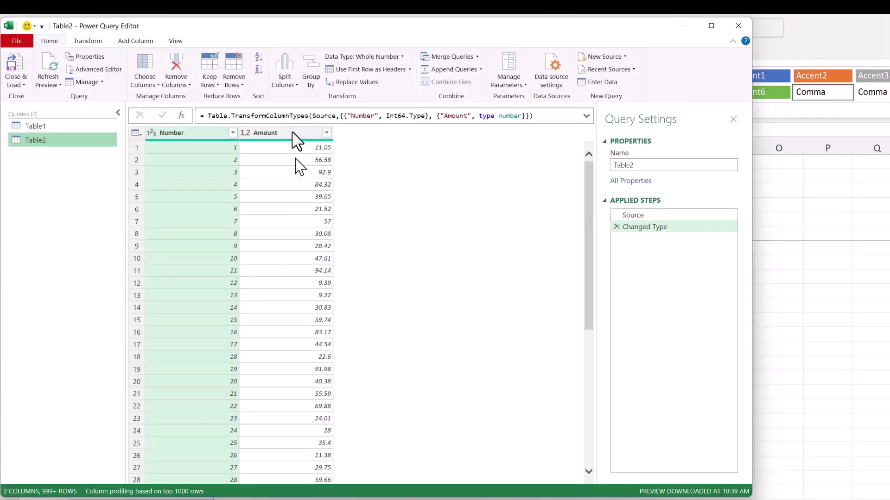
Add a custom column named Source with the formula ="Table2" to the Table2 query.
{"action": "left_click", "coordinate": [136, 40]}
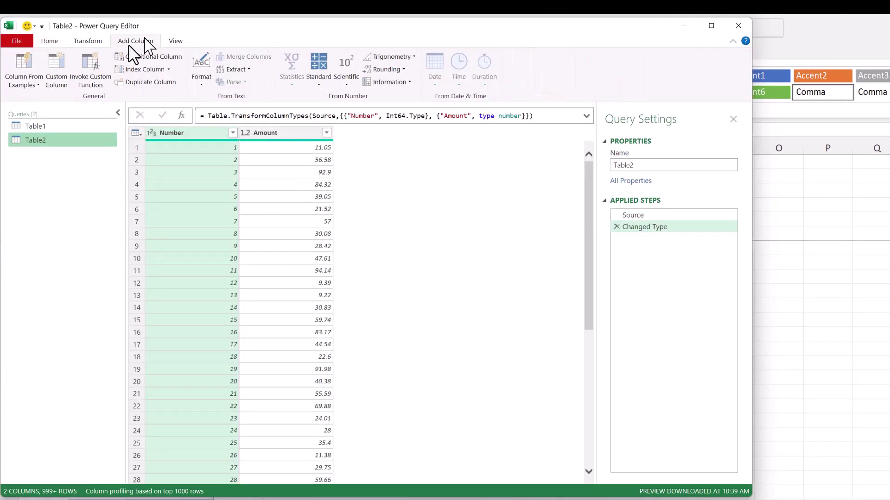
{"action": "left_click", "coordinate": [57, 66]}
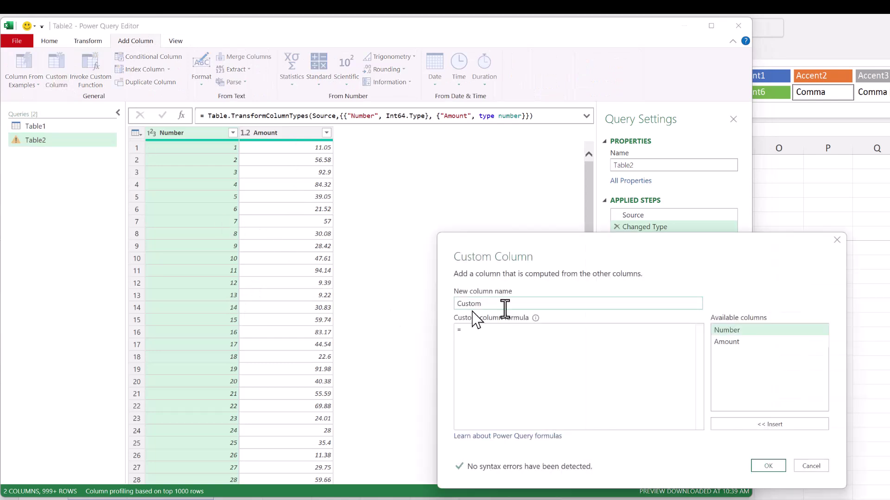
{"action": "left_click_drag", "start_coordinate": [522, 304], "coordinate": [427, 312]}
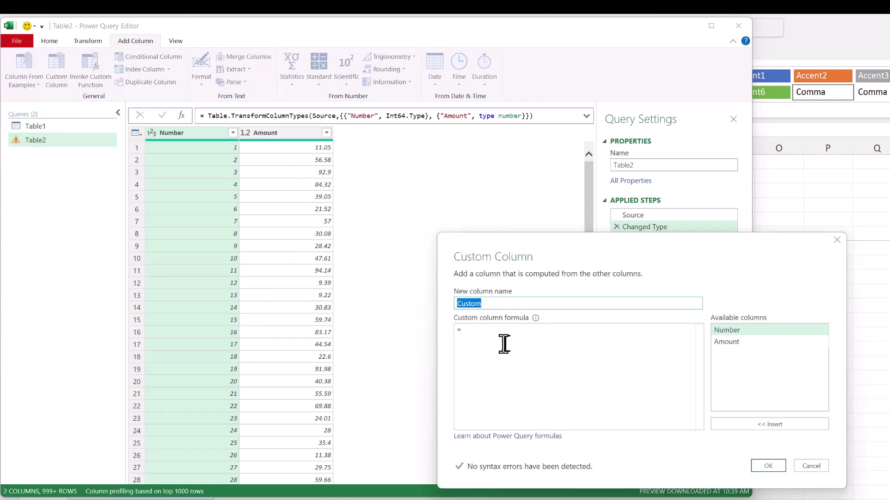
{"action": "type", "text": "Source"}
{"action": "left_click", "coordinate": [484, 329]}
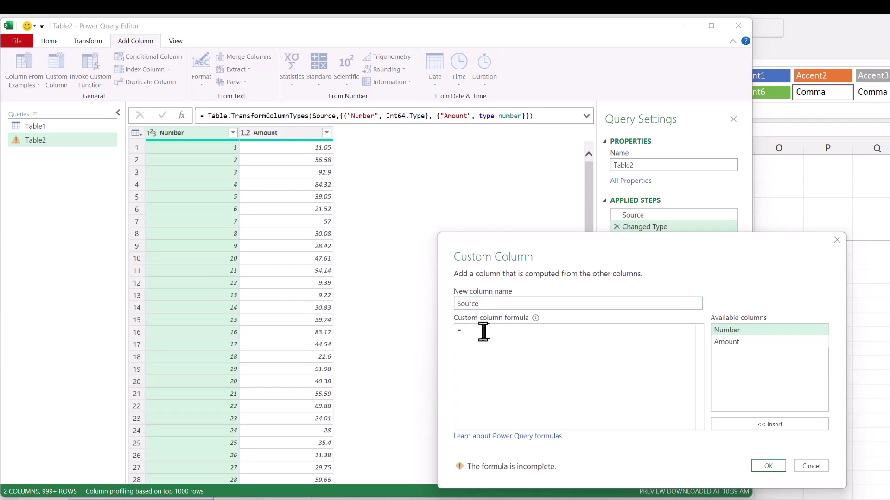
{"action": "type", "text": "\"Table2"}
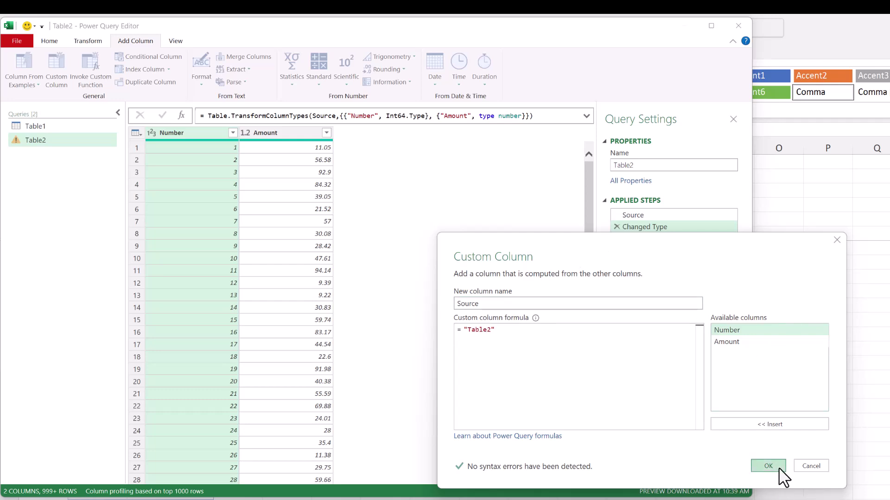
{"action": "left_click", "coordinate": [767, 466]}
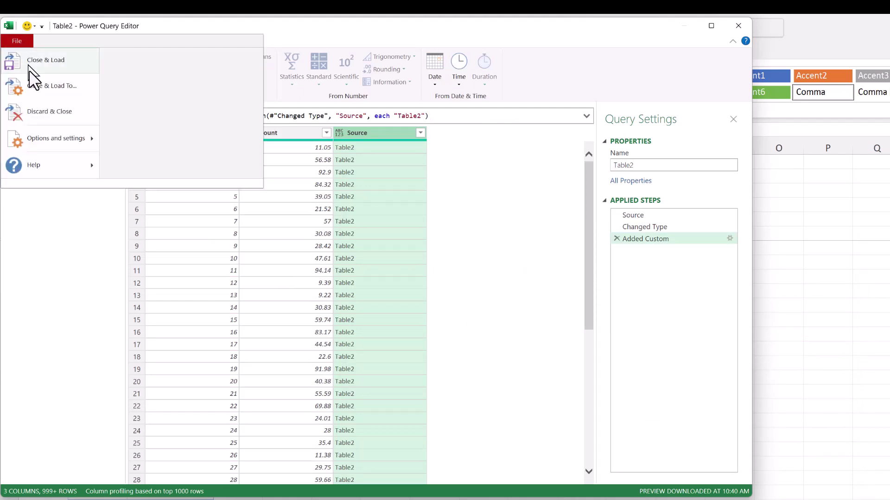
Close the editor and load the Table2 query as a connection only, adding its data to the Data Model.
{"action": "left_click", "coordinate": [35, 86]}
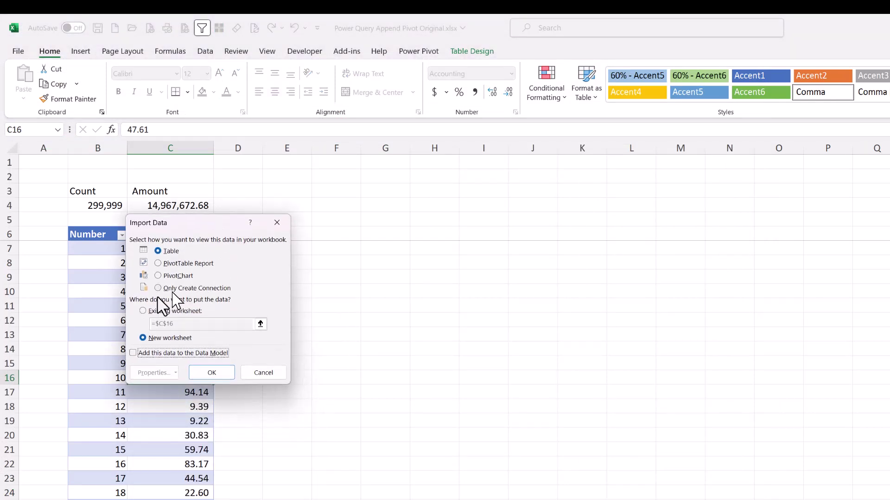
{"action": "left_click", "coordinate": [157, 288]}
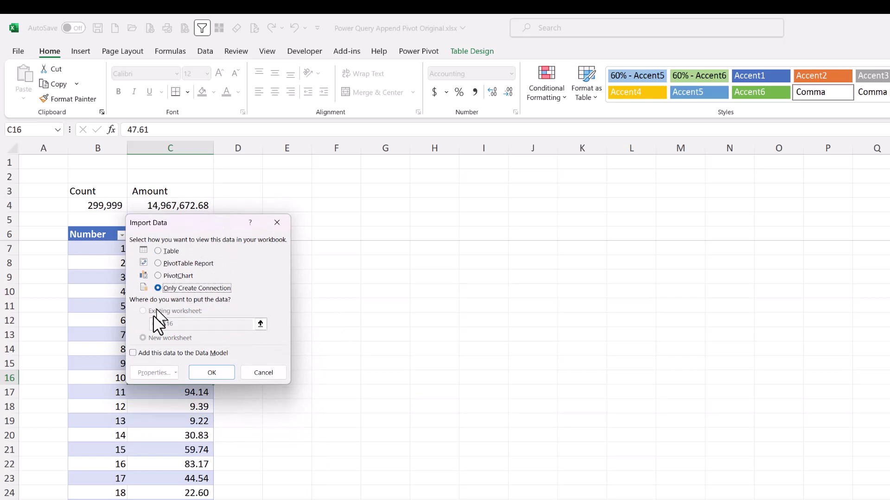
{"action": "left_click", "coordinate": [132, 353]}
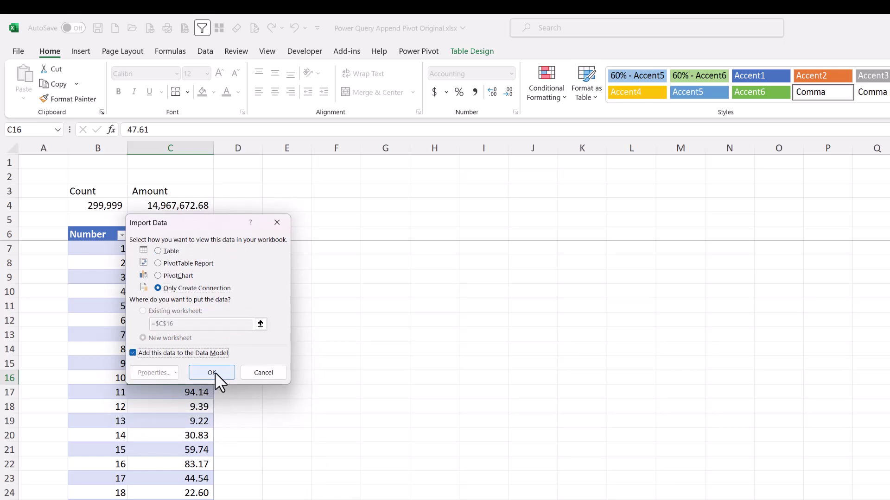
{"action": "left_click", "coordinate": [212, 373]}
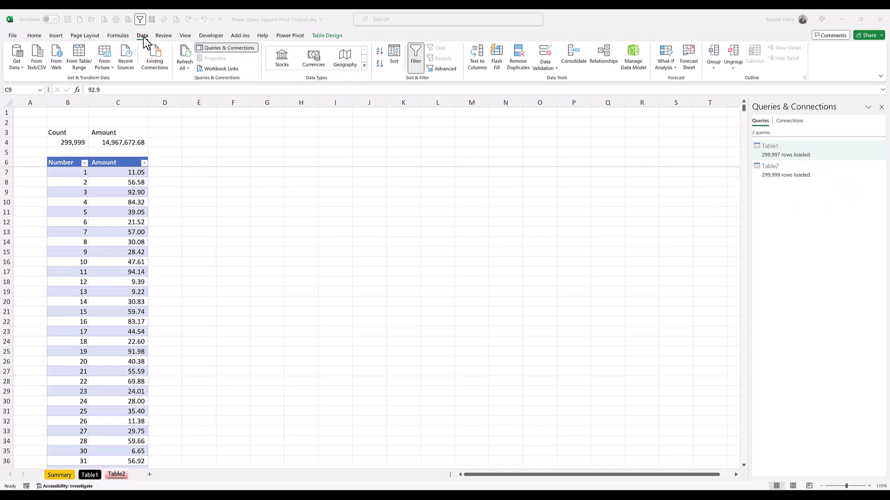
Create a new query that references the Table1 query and name it Differences.
{"action": "left_click", "coordinate": [205, 48]}
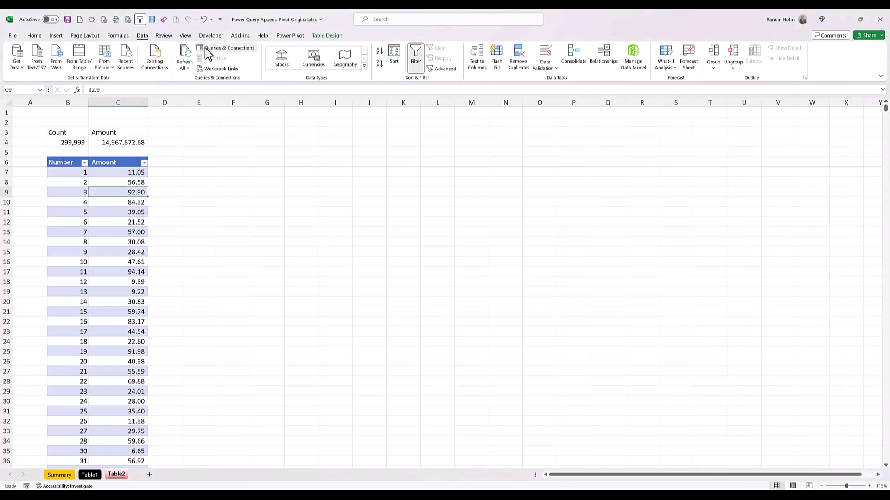
{"action": "left_click", "coordinate": [209, 49]}
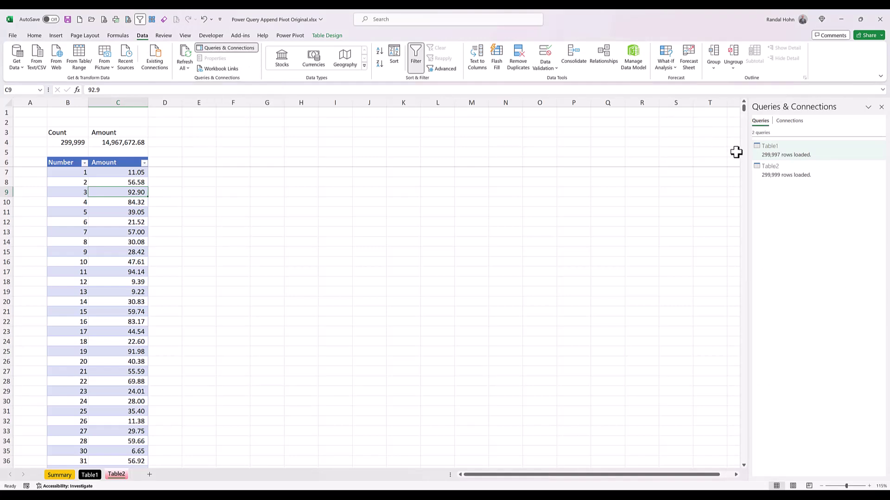
{"action": "right_click", "coordinate": [802, 149]}
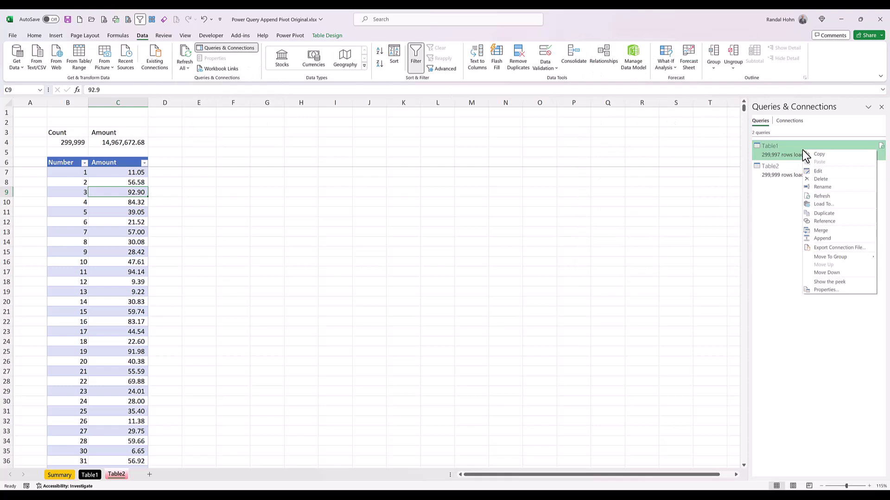
{"action": "left_click", "coordinate": [838, 221]}
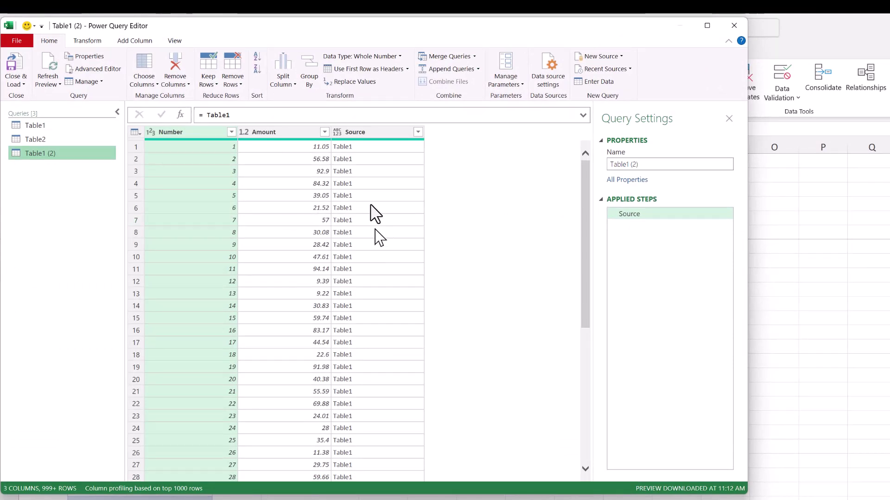
{"action": "left_click", "coordinate": [632, 167]}
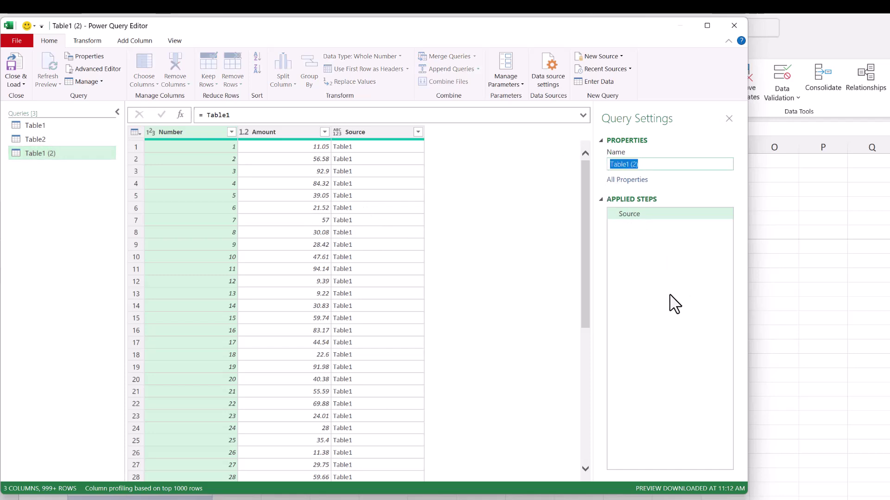
{"action": "type", "text": "Differences"}
{"action": "key", "text": "Return"}
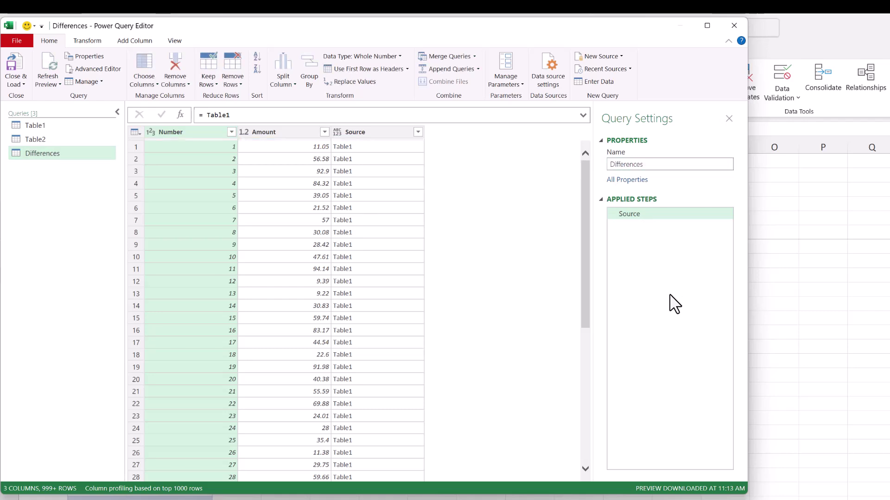
Append the Table2 query to the Differences query as a two-table append.
{"action": "left_click", "coordinate": [102, 43]}
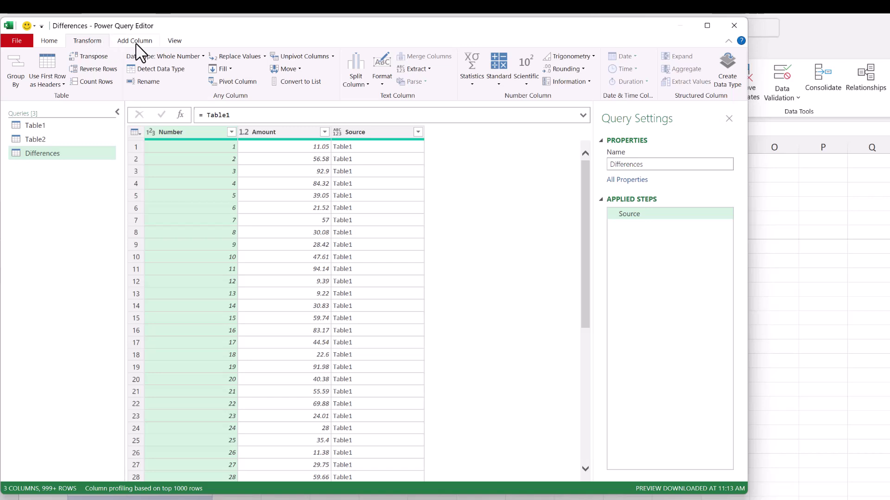
{"action": "left_click", "coordinate": [50, 41]}
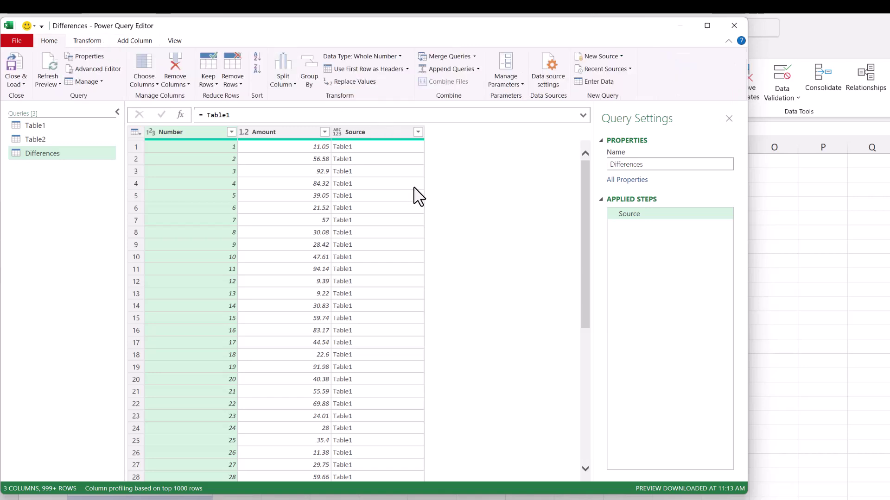
{"action": "left_click", "coordinate": [479, 69]}
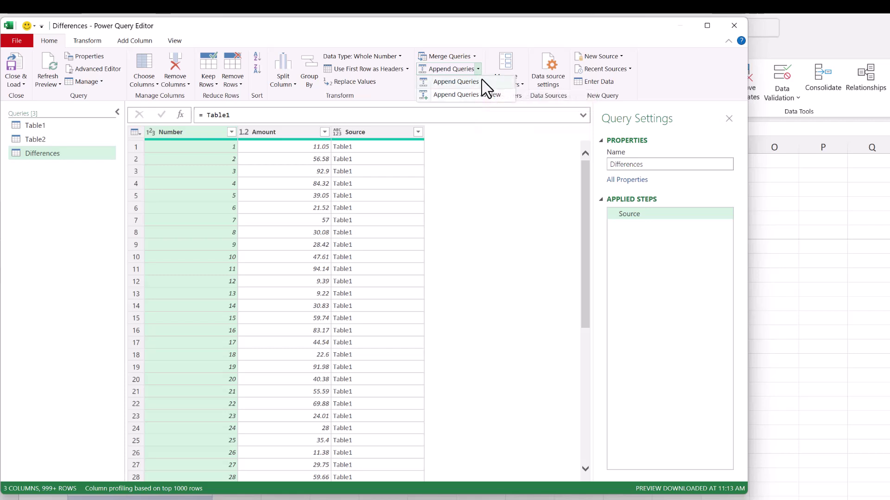
{"action": "left_click", "coordinate": [482, 81]}
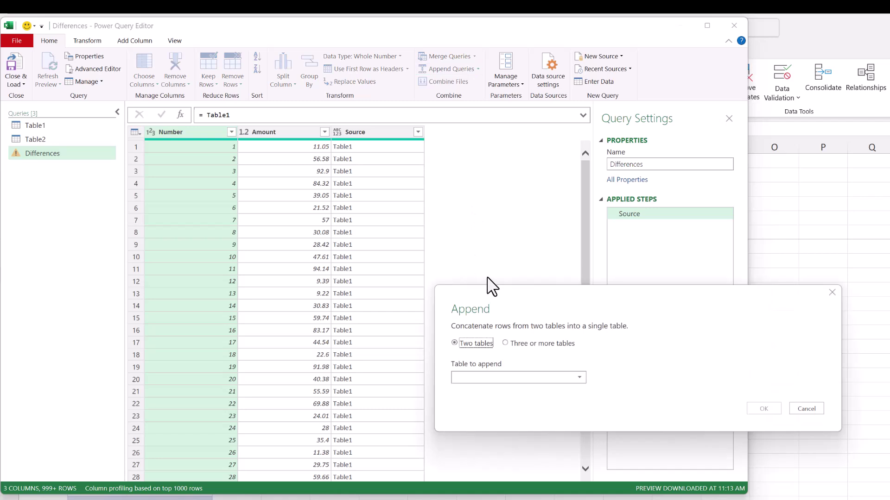
{"action": "left_click", "coordinate": [579, 377]}
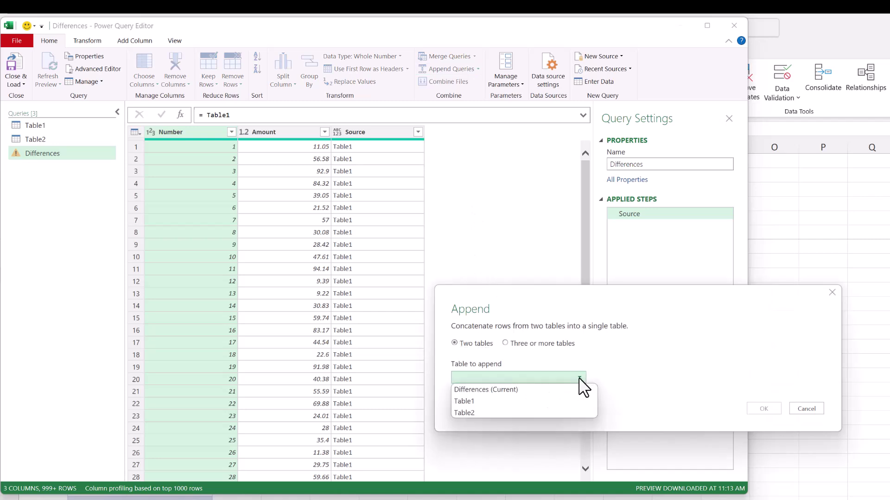
{"action": "left_click", "coordinate": [563, 412]}
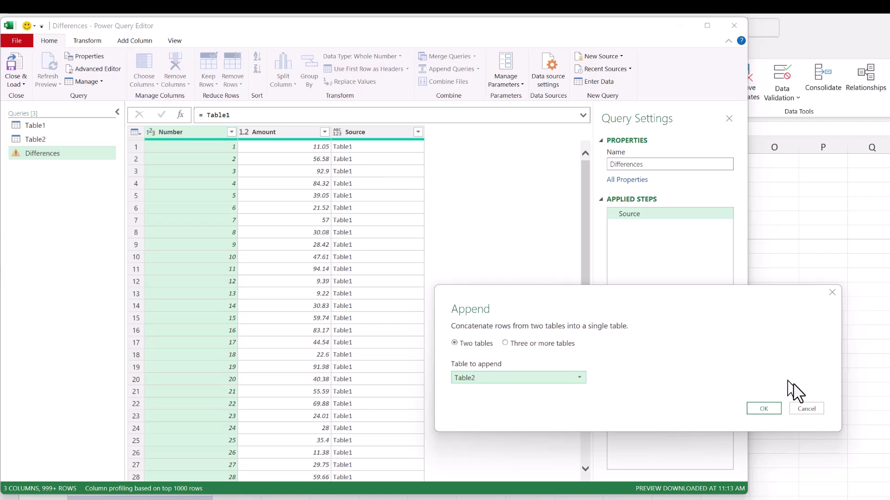
{"action": "left_click", "coordinate": [772, 410]}
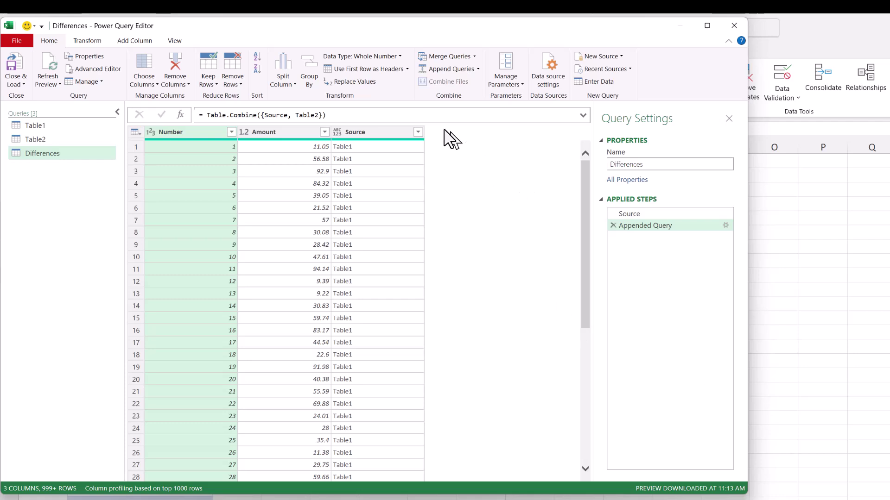
Load the complete list of filter values for the Source column and apply the filter with both Table1 and Table2 selected.
{"action": "left_click", "coordinate": [418, 132]}
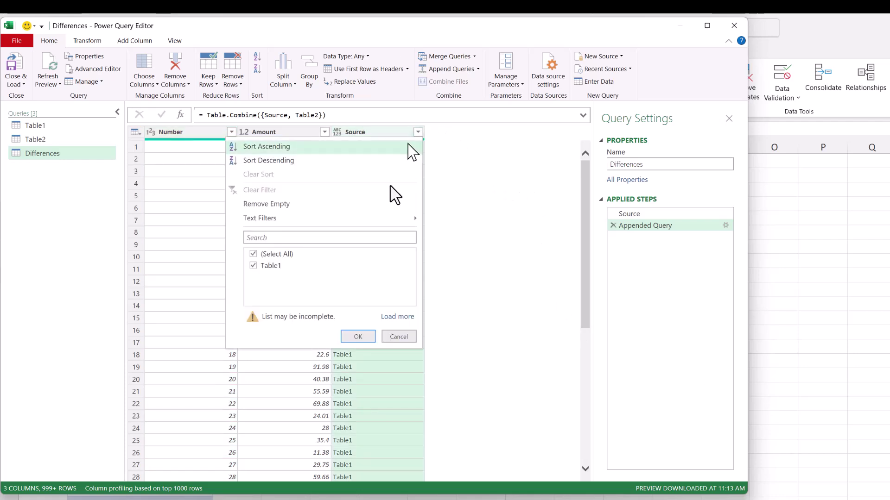
{"action": "left_click", "coordinate": [398, 317]}
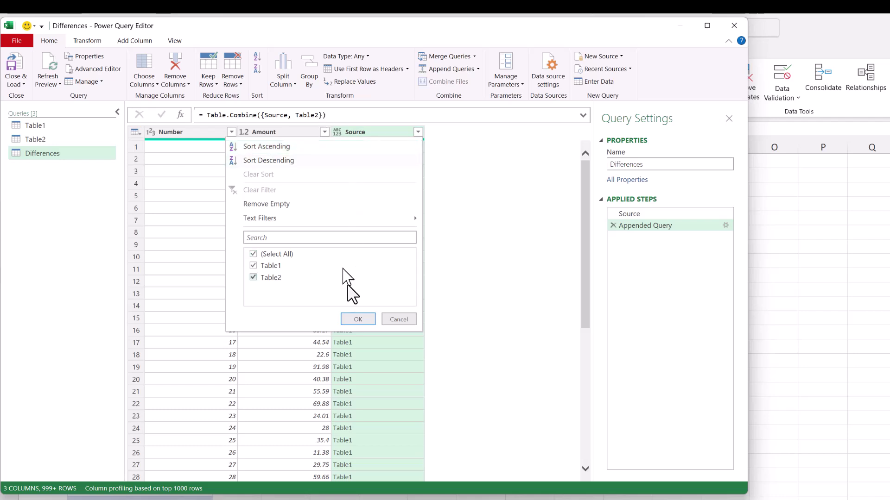
{"action": "left_click", "coordinate": [365, 320]}
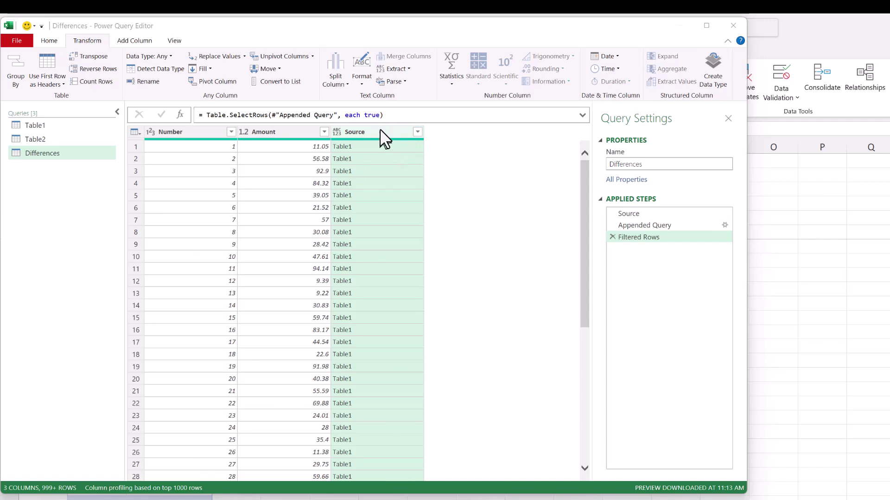
Move the Source column ahead of Number and pivot it using Amount as the values column.
{"action": "left_click_drag", "start_coordinate": [366, 131], "coordinate": [188, 140]}
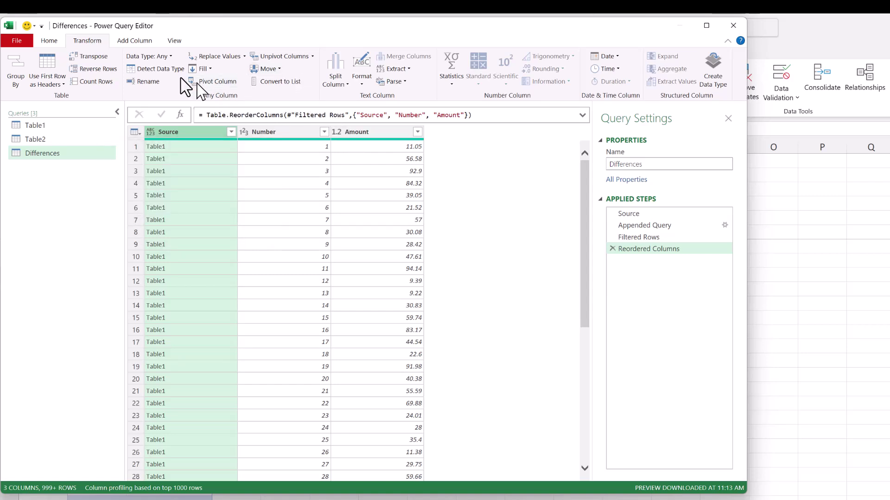
{"action": "left_click", "coordinate": [220, 83]}
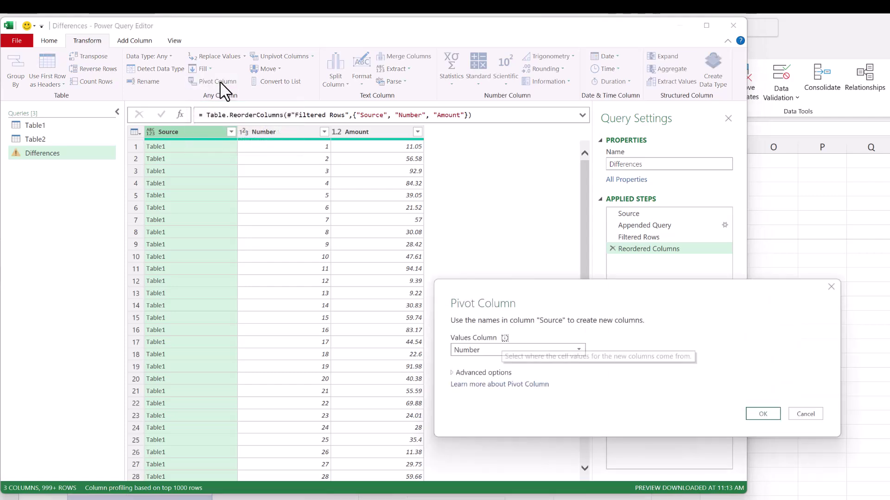
{"action": "left_click", "coordinate": [577, 350]}
{"action": "left_click", "coordinate": [552, 372]}
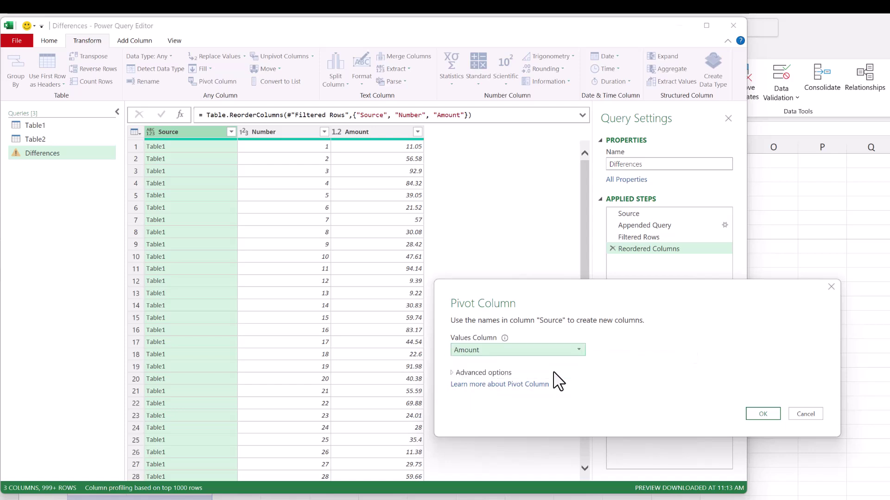
{"action": "left_click", "coordinate": [755, 416]}
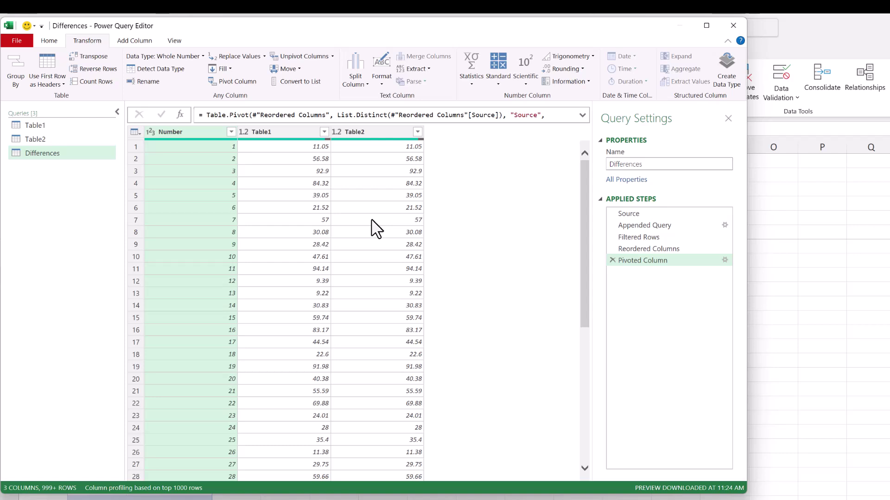
Replace null with 0 in the Table1 column of the pivoted Differences query.
{"action": "left_click", "coordinate": [292, 133]}
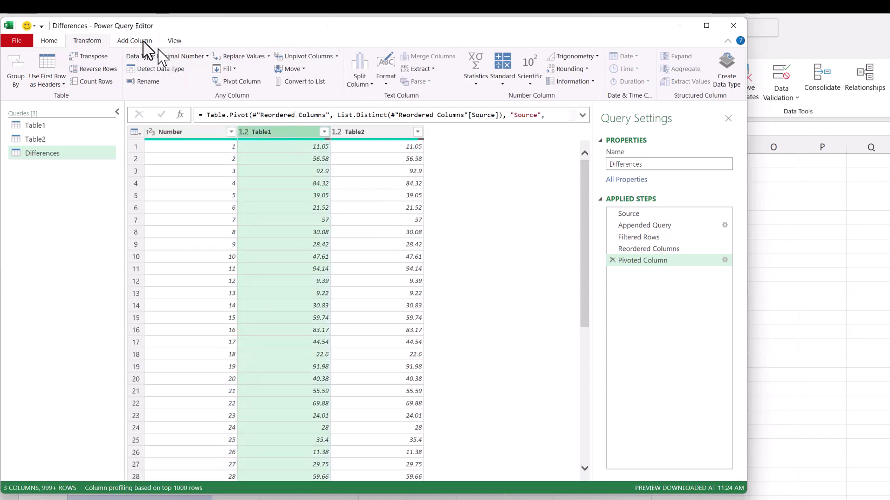
{"action": "left_click", "coordinate": [51, 42]}
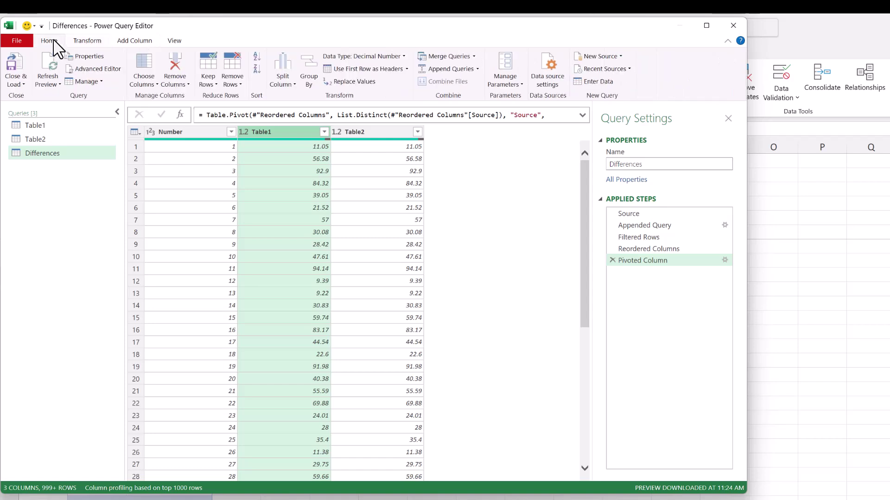
{"action": "left_click", "coordinate": [365, 83]}
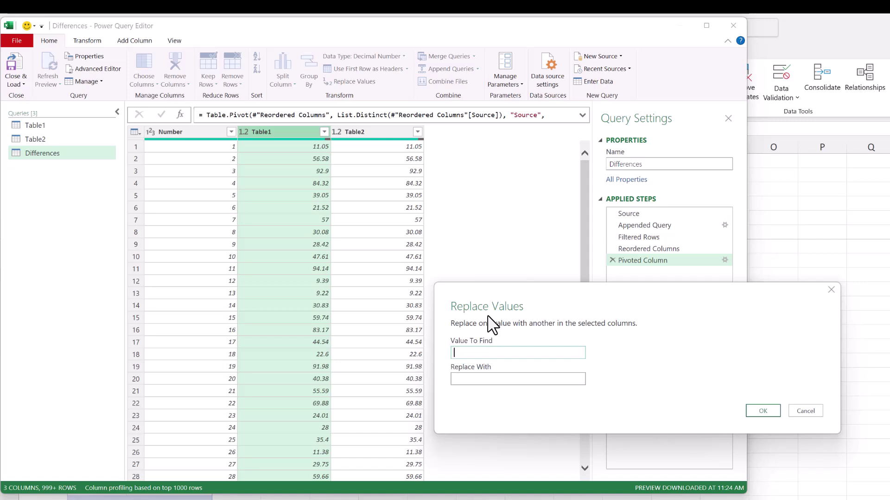
{"action": "type", "text": "null"}
{"action": "key", "text": "Tab"}
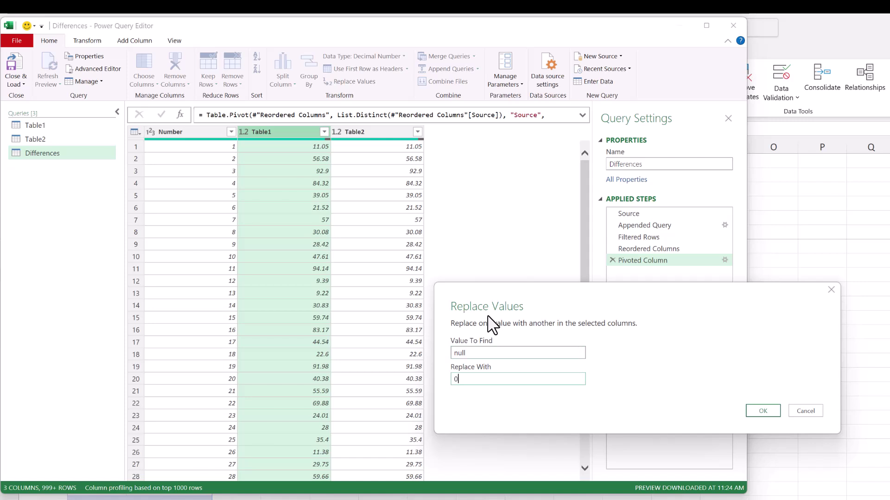
{"action": "left_click", "coordinate": [762, 412]}
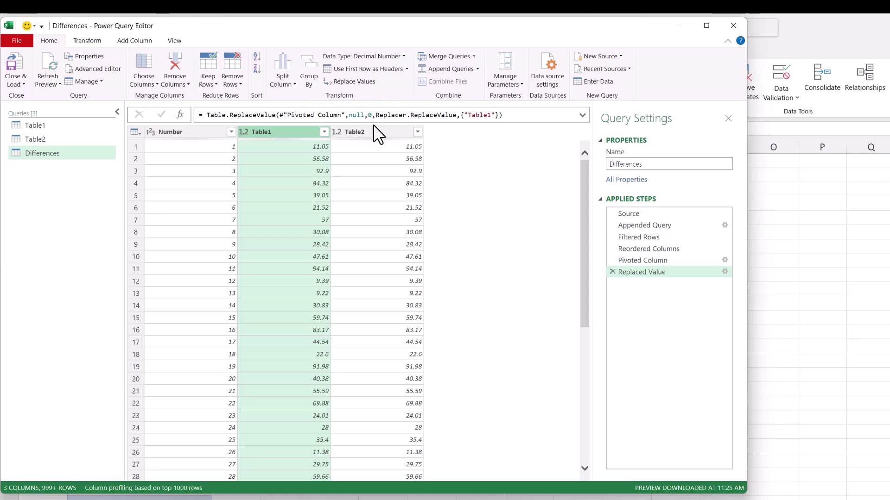
Replace null with 0 in the Table2 column of the pivoted Differences query.
{"action": "left_click", "coordinate": [377, 131]}
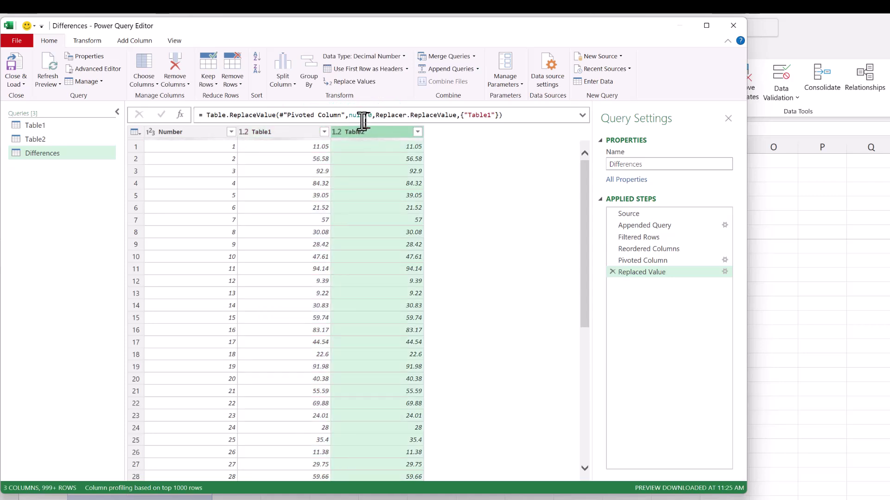
{"action": "left_click", "coordinate": [353, 81]}
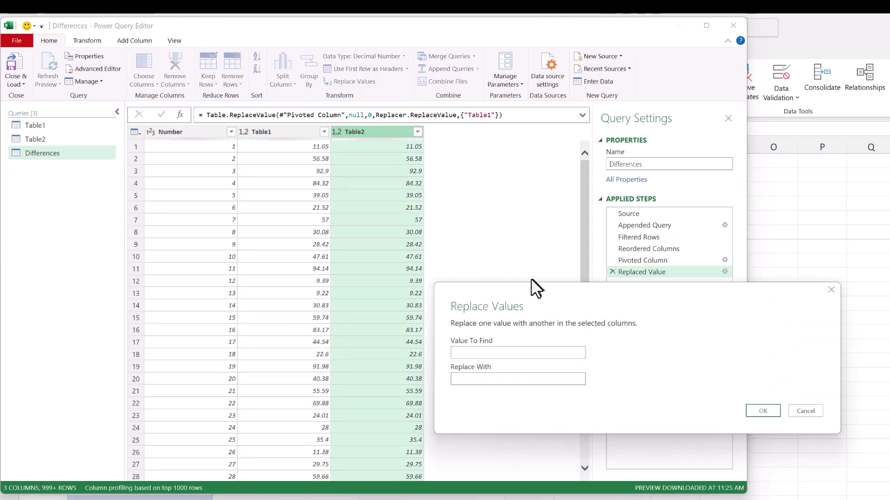
{"action": "type", "text": "nulls"}
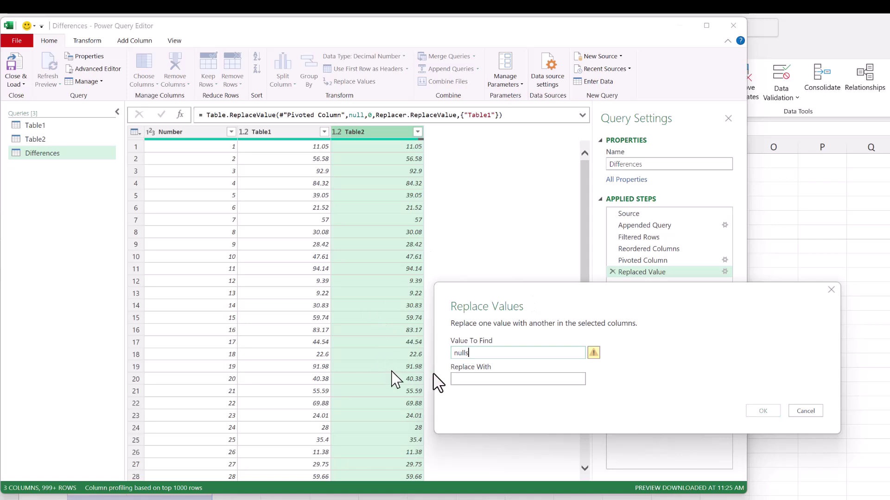
{"action": "left_click", "coordinate": [464, 380]}
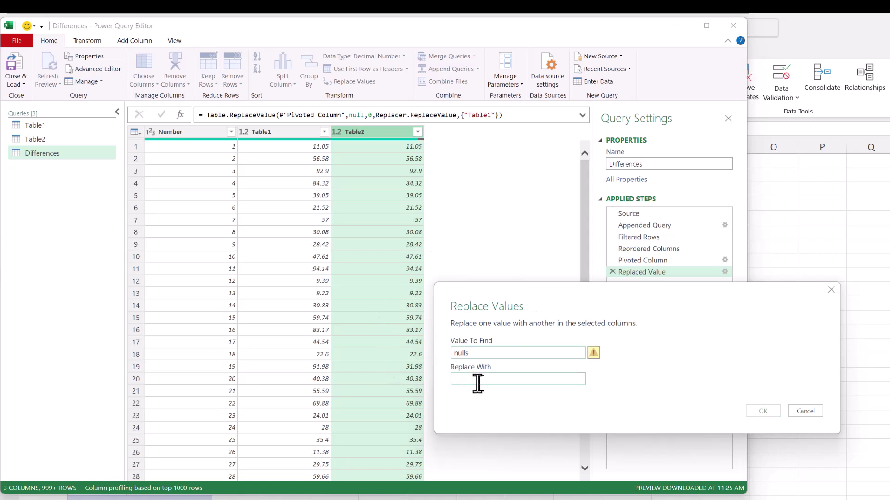
{"action": "type", "text": "0"}
{"action": "left_click", "coordinate": [499, 355]}
{"action": "key", "text": "BackSpace"}
{"action": "key", "text": "BackSpace"}
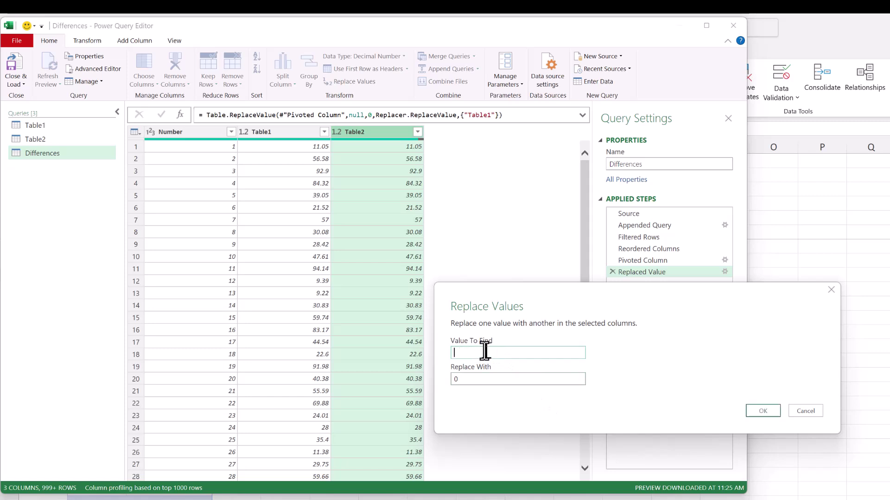
{"action": "type", "text": "null"}
{"action": "left_click", "coordinate": [776, 411]}
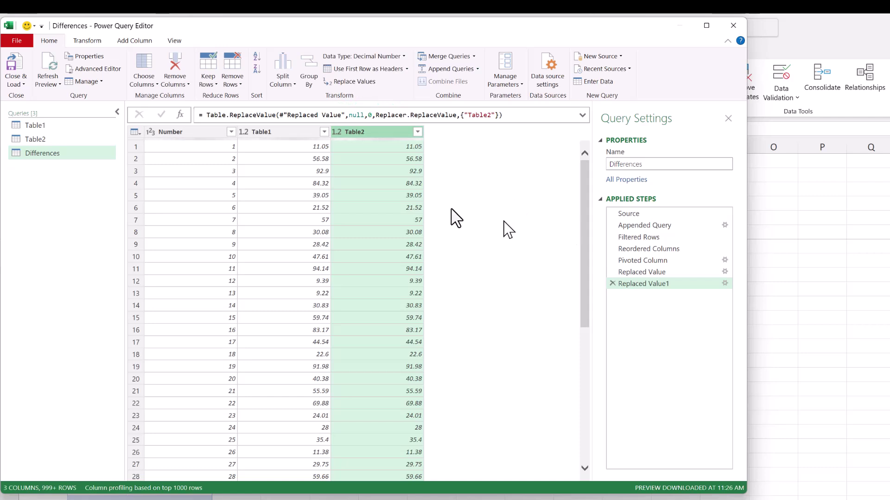
Add a subtraction column that calculates Table2 minus Table1 for each row.
{"action": "left_click", "coordinate": [295, 131], "text": "ctrl"}
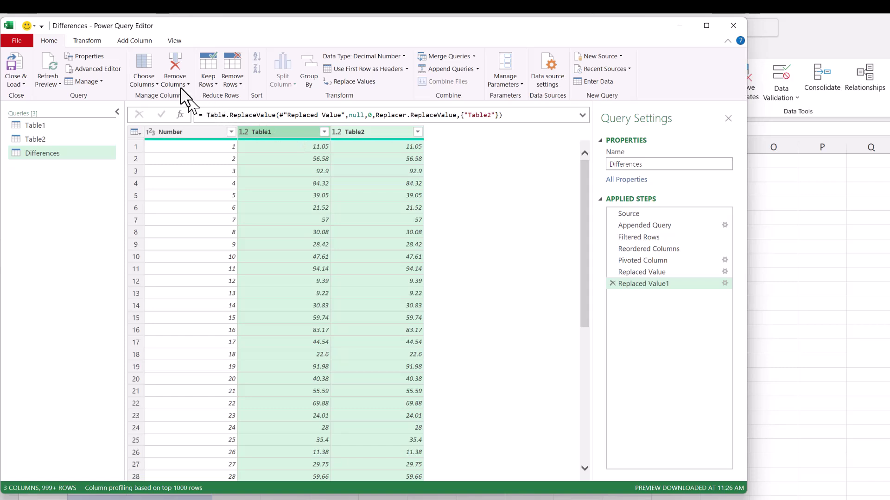
{"action": "left_click", "coordinate": [147, 39]}
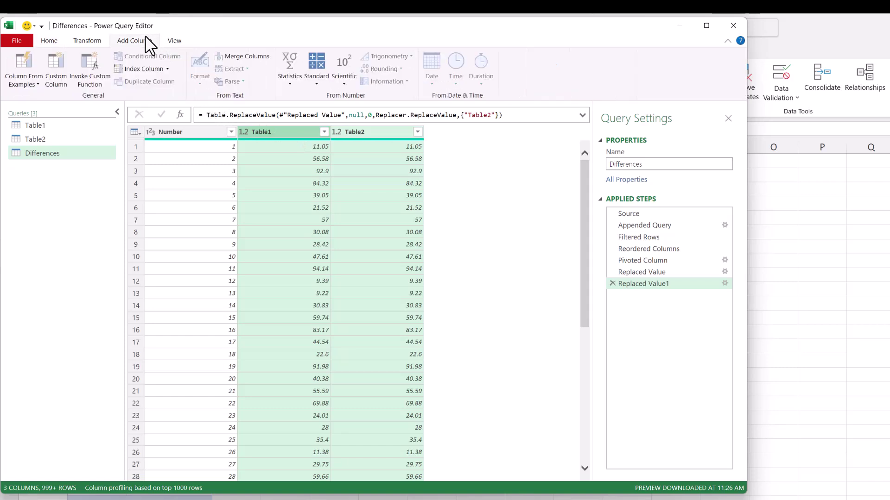
{"action": "left_click", "coordinate": [316, 85]}
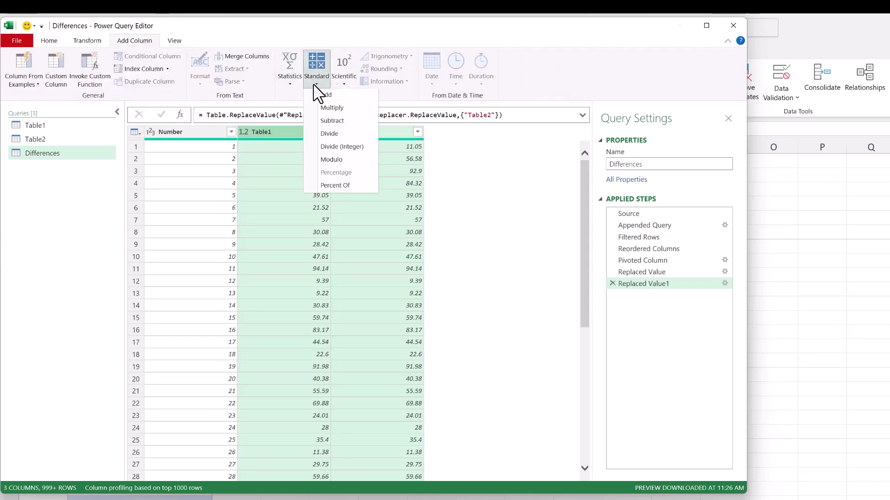
{"action": "left_click", "coordinate": [350, 120]}
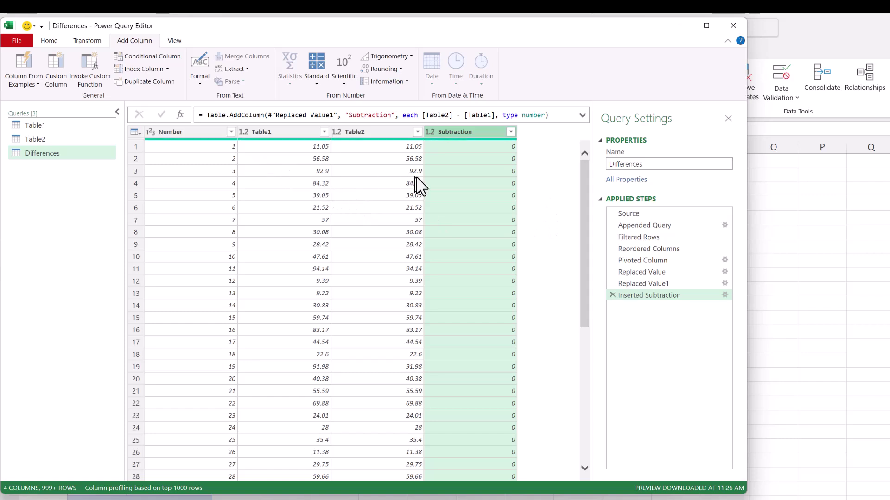
Filter the Subtraction column of the Differences query to exclude rows with the value 0.
{"action": "left_click", "coordinate": [510, 132]}
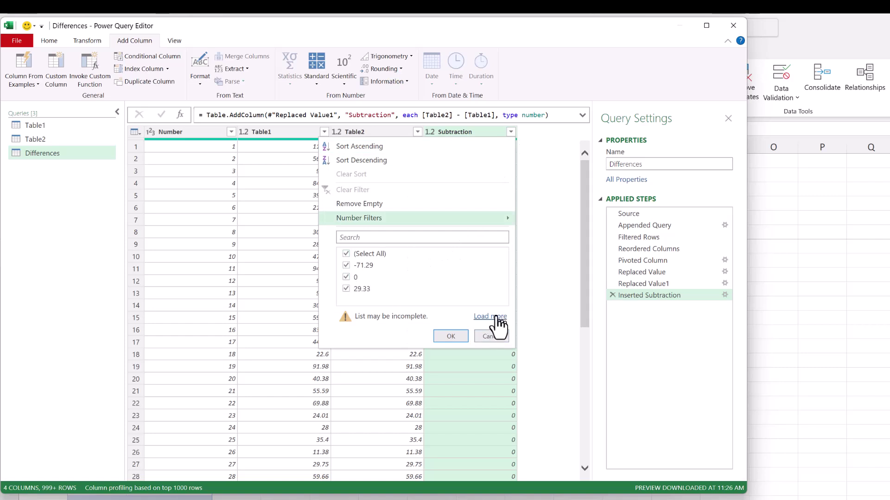
{"action": "left_click", "coordinate": [348, 277]}
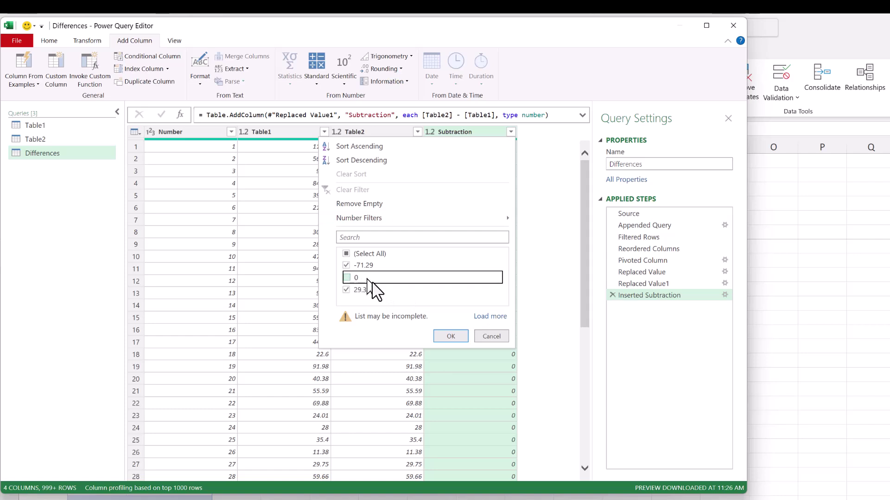
{"action": "left_click", "coordinate": [444, 335]}
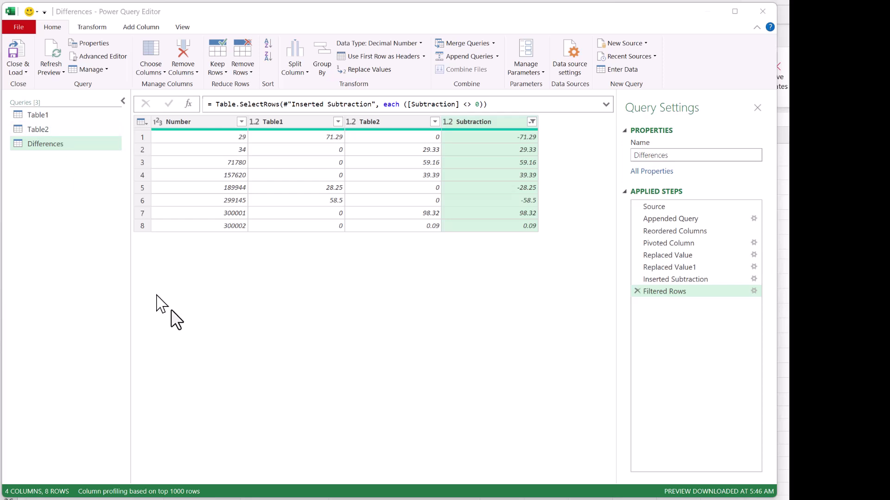
Load the Differences query as a table on a new worksheet and add a total row to that table.
{"action": "left_click", "coordinate": [21, 69]}
{"action": "left_click", "coordinate": [26, 95]}
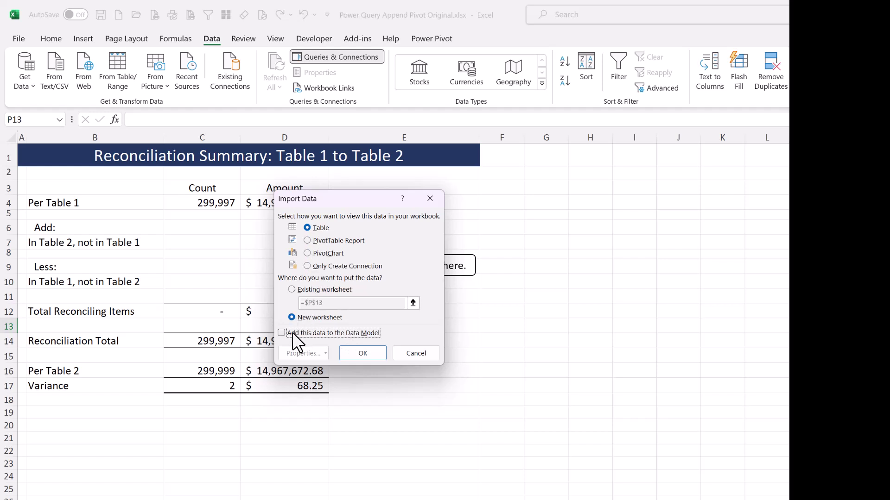
{"action": "left_click", "coordinate": [365, 354]}
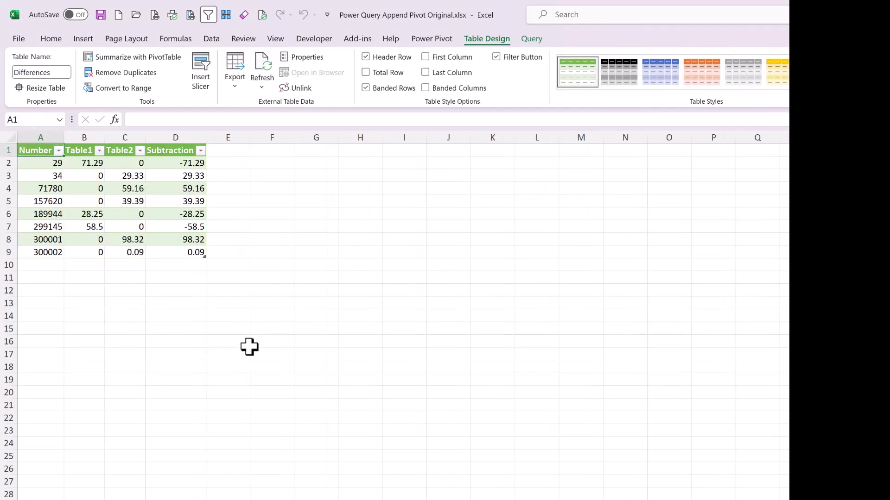
{"action": "left_click", "coordinate": [152, 225]}
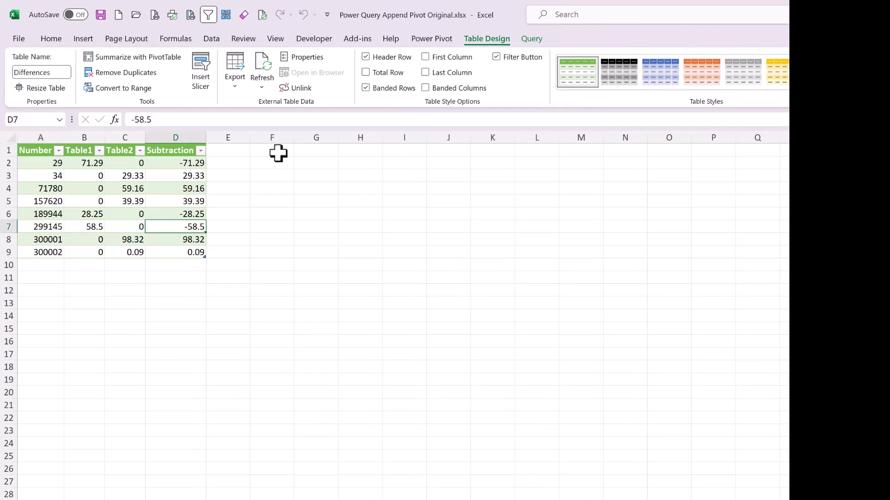
{"action": "left_click", "coordinate": [366, 73]}
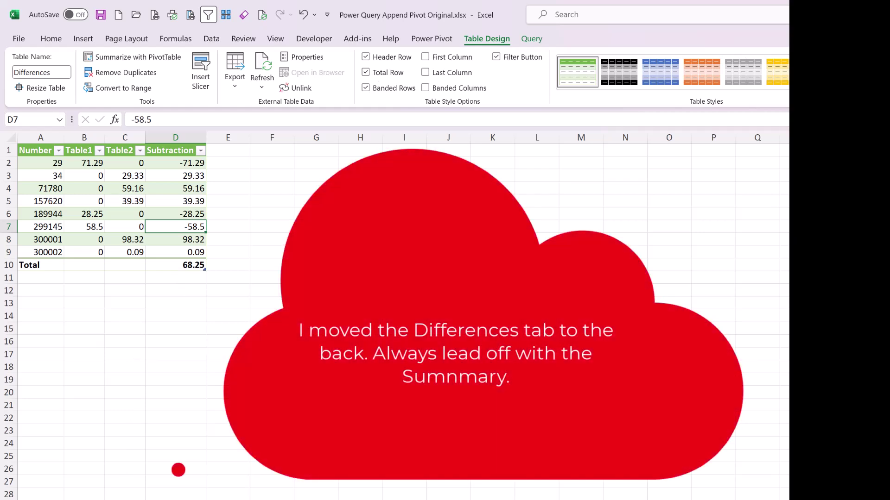
On the reconciliation summary sheet, enter =COUNTIF(Differences[Table2],">"&0) as the count of items in Table 2, not in Table 1 (C7).
{"action": "key", "text": "ctrl+Page_Up"}
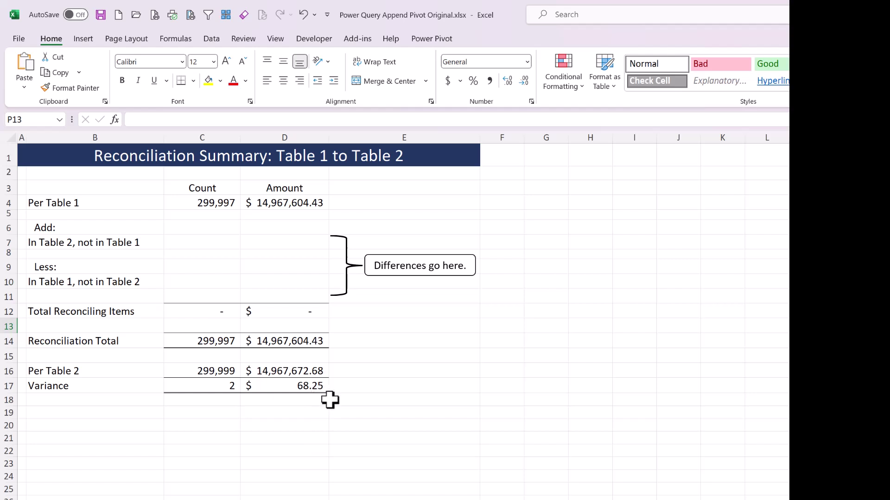
{"action": "left_click", "coordinate": [217, 242]}
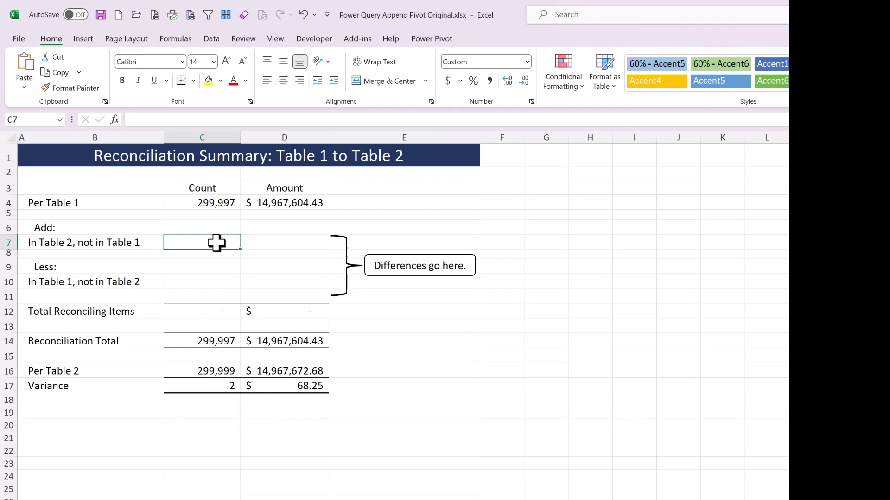
{"action": "type", "text": "=COUNTIF(Differences[Table2],\">\"&0)"}
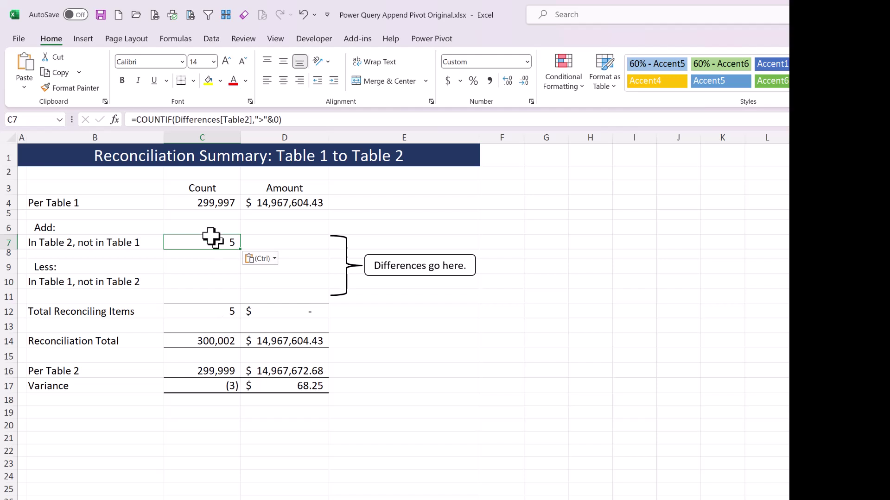
{"action": "left_click", "coordinate": [326, 119]}
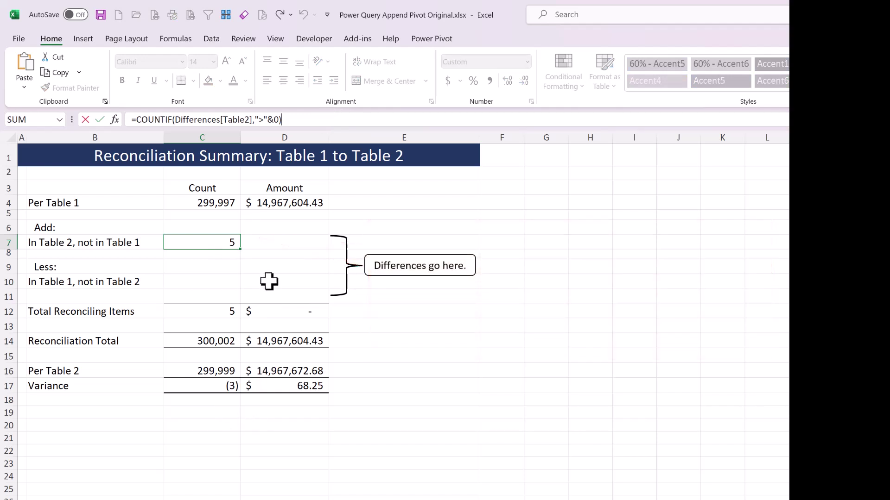
In D7, enter a SUM formula over the Table2 column of the Differences table as the amount in Table 2, not in Table 1.
{"action": "left_click", "coordinate": [280, 241]}
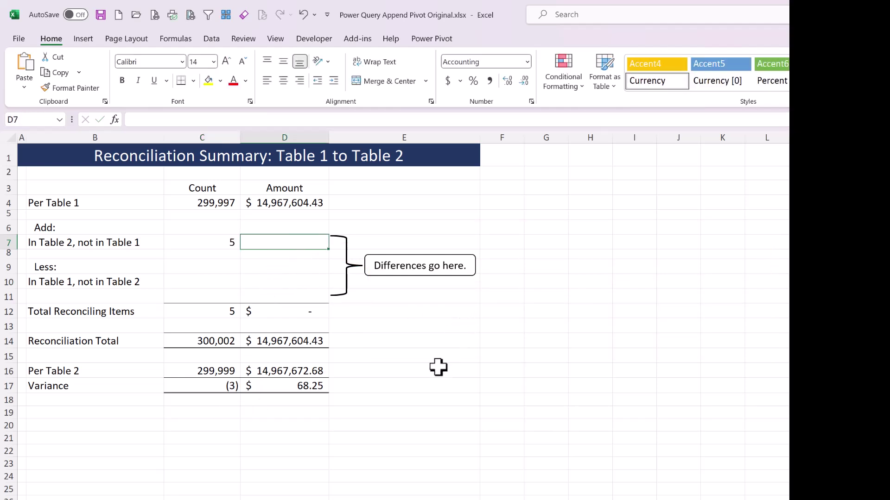
{"action": "type", "text": "+"}
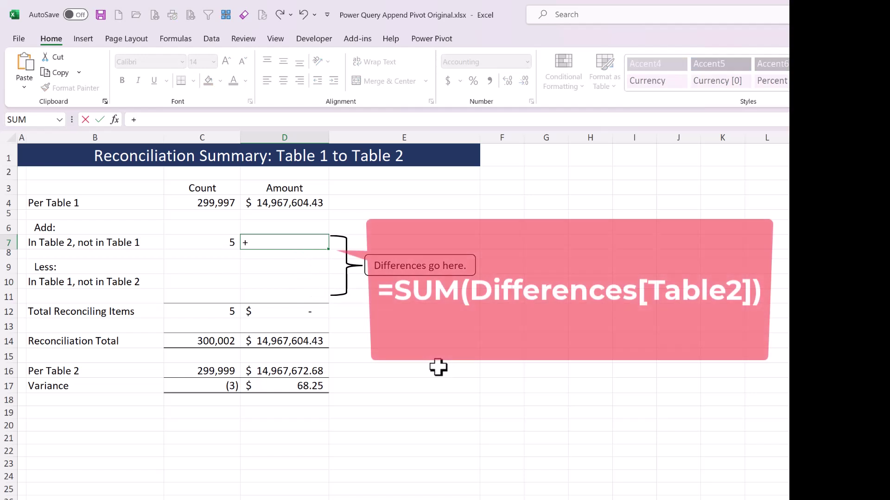
{"action": "type", "text": "sum(Differences!"}
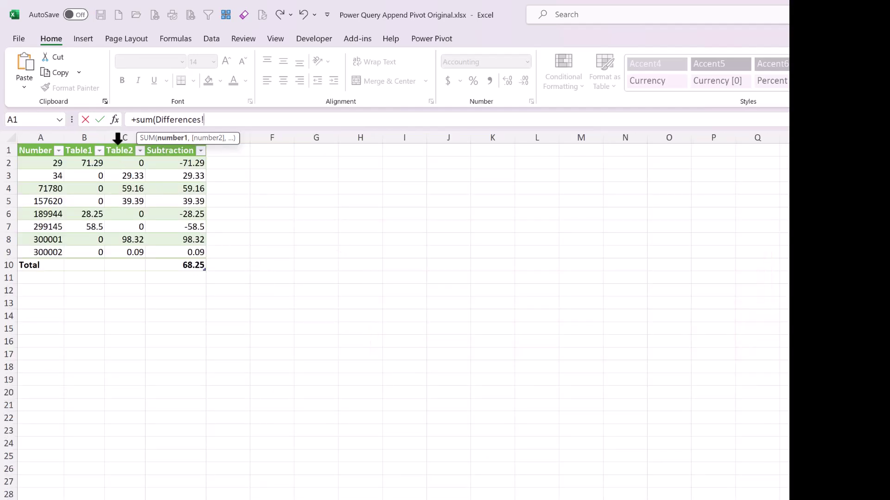
{"action": "left_click", "coordinate": [115, 138]}
{"action": "key", "text": "Return"}
Copy the count and amount formulas in C7:D7 to the "In Table 1, not in Table 2" row, starting at C10.
{"action": "key", "text": "Up"}
{"action": "key", "text": "Left"}
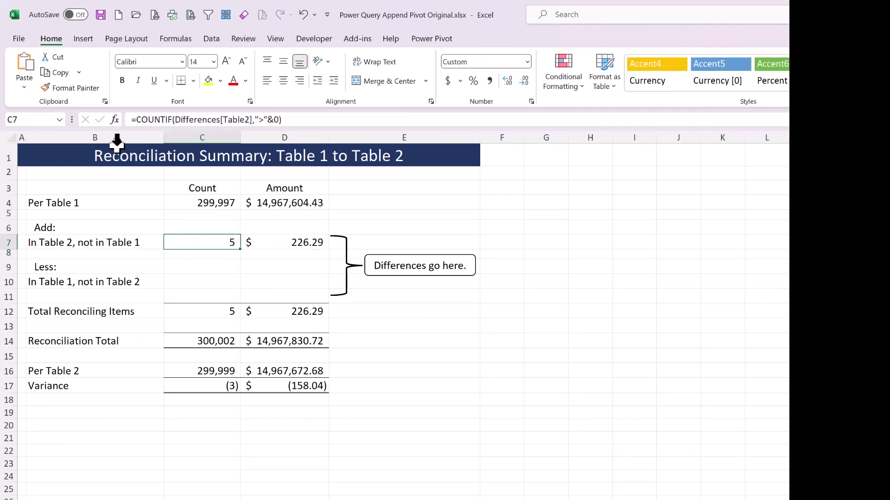
{"action": "key", "text": "shift+Right"}
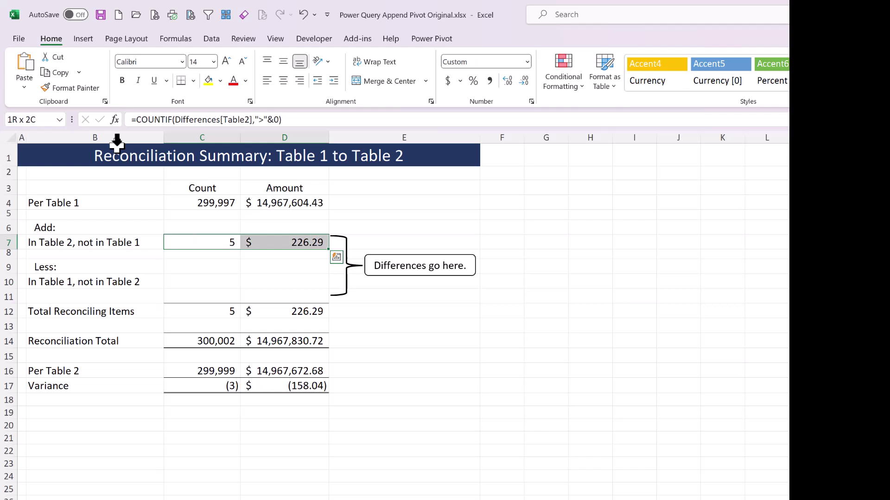
{"action": "key", "text": "ctrl+c"}
{"action": "key", "text": "Down"}
{"action": "key", "text": "Down"}
{"action": "key", "text": "Down"}
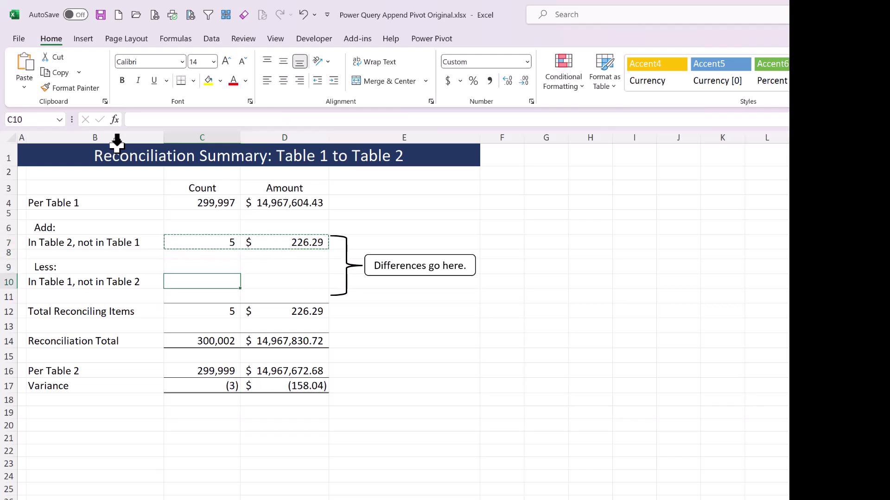
{"action": "key", "text": "ctrl+v"}
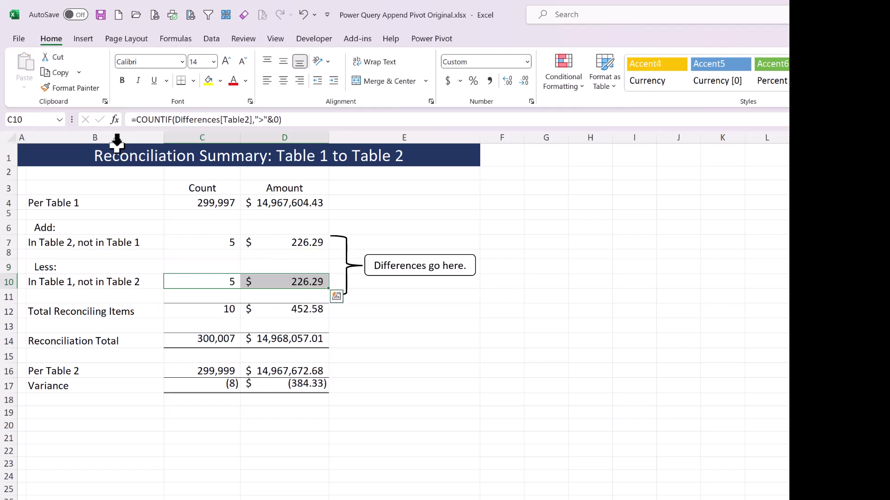
Change the count formula in C10 to =-COUNTIF(Differences[Table1],">"&0).
{"action": "left_click", "coordinate": [224, 282]}
{"action": "left_click", "coordinate": [138, 121]}
{"action": "type", "text": "-"}
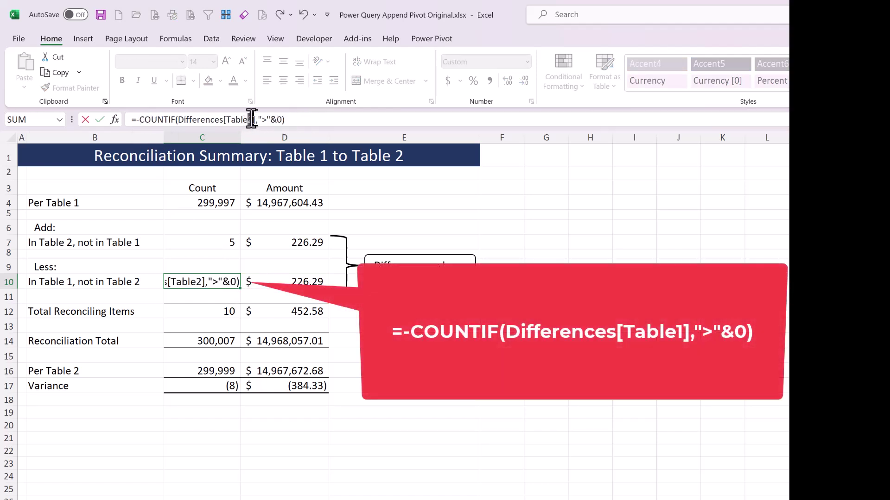
{"action": "left_click", "coordinate": [252, 119]}
{"action": "key", "text": "BackSpace"}
{"action": "type", "text": "1"}
{"action": "key", "text": "Return"}
Change the amount formula in D10 to =-SUM(Differences[Table1]).
{"action": "key", "text": "Up"}
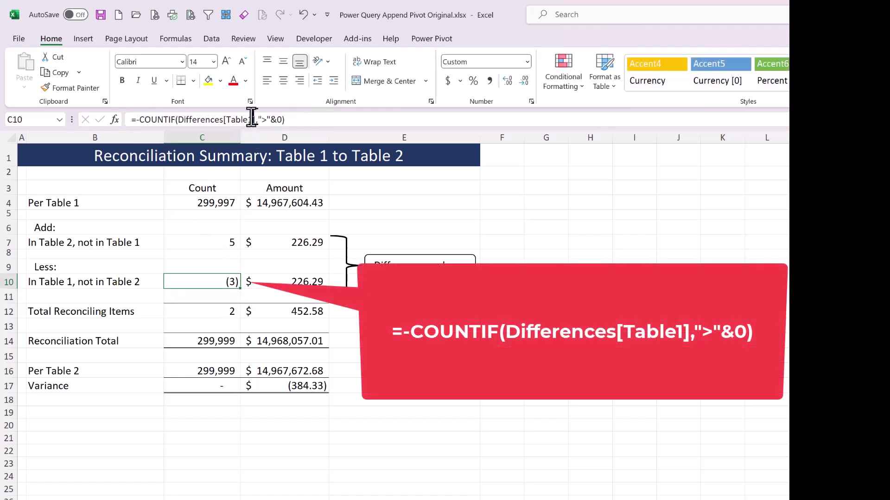
{"action": "key", "text": "Right"}
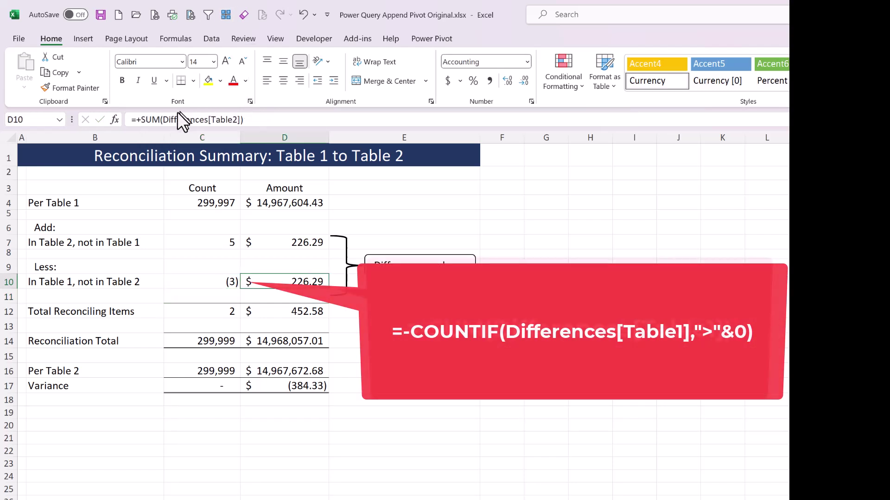
{"action": "left_click", "coordinate": [138, 119]}
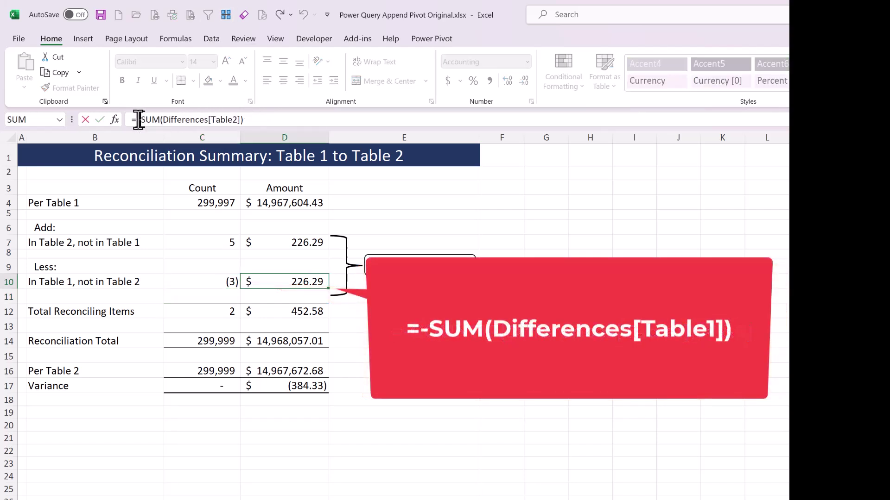
{"action": "type", "text": "-"}
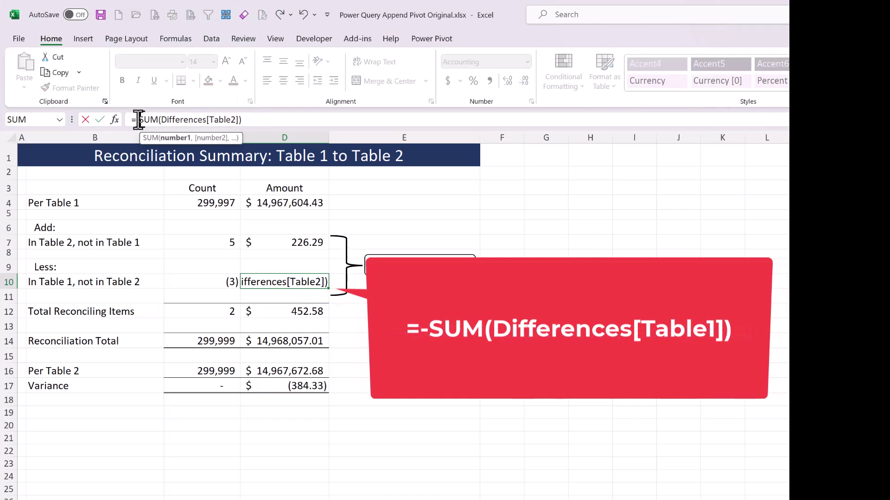
{"action": "key", "text": "Delete"}
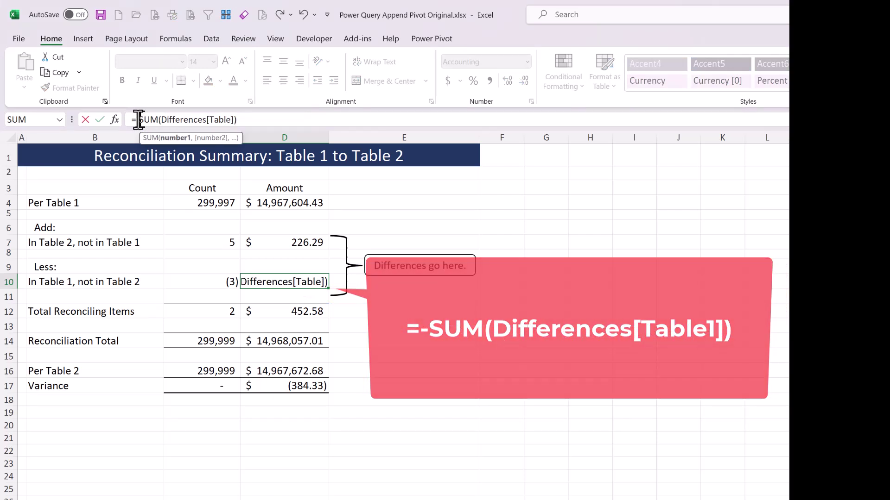
{"action": "type", "text": "1"}
{"action": "key", "text": "Return"}
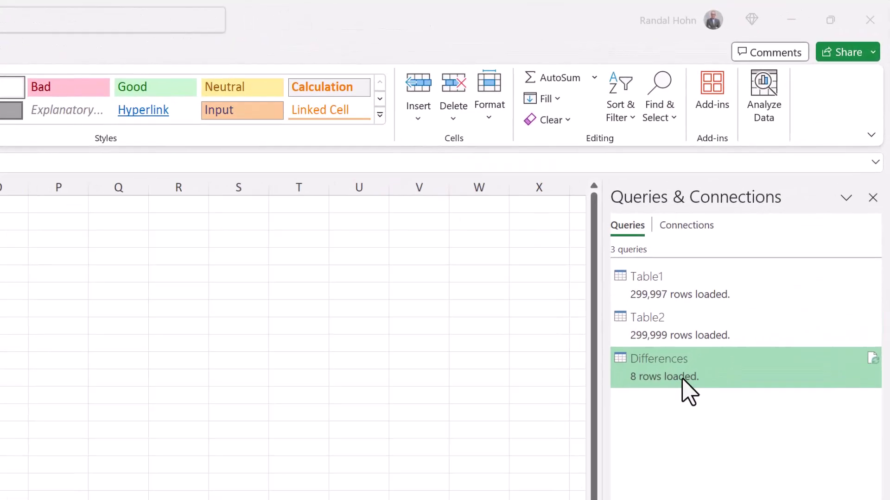
Open the Differences query for editing in the Power Query Editor and duplicate it.
{"action": "right_click", "coordinate": [706, 365]}
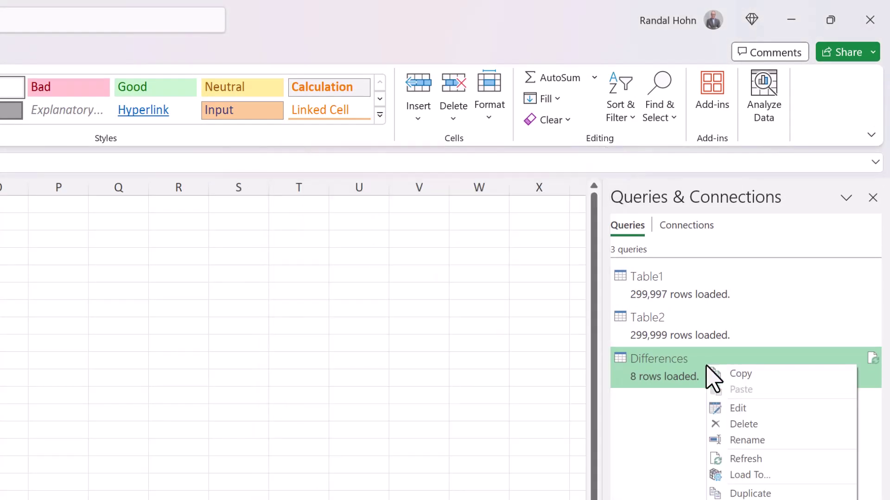
{"action": "left_click", "coordinate": [734, 409]}
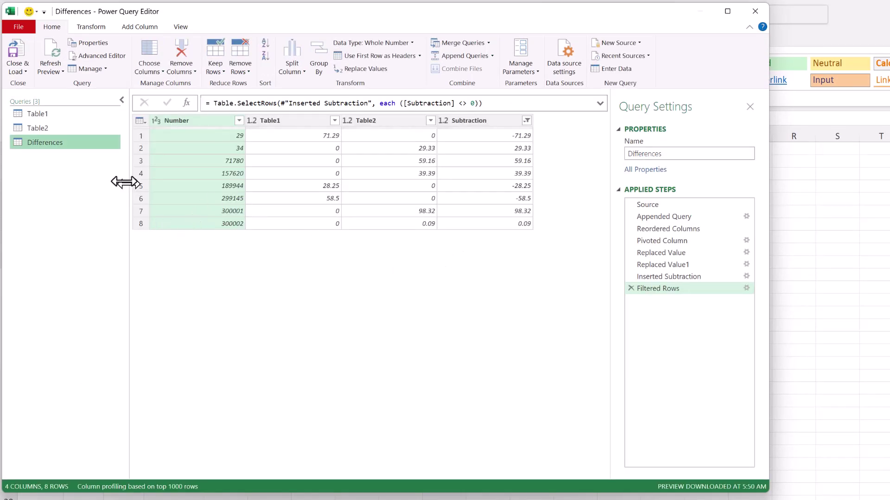
{"action": "right_click", "coordinate": [67, 140]}
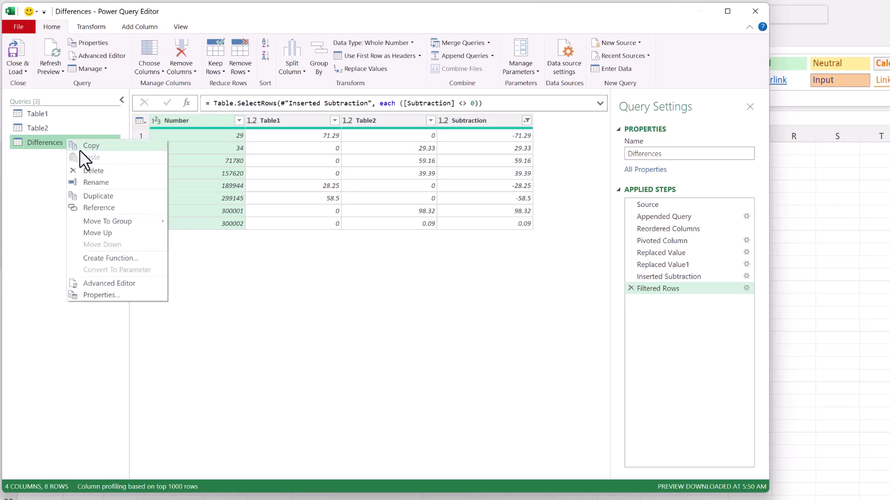
{"action": "left_click", "coordinate": [98, 196]}
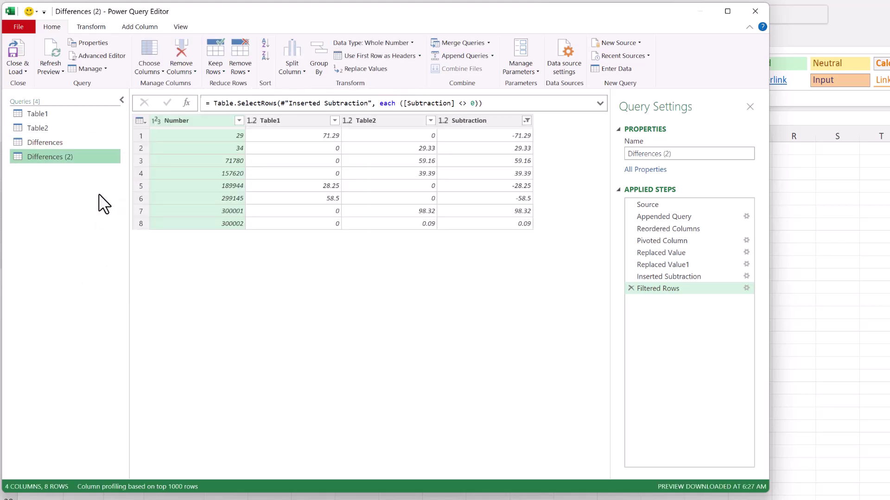
Rename the duplicated Differences query as InCommon.
{"action": "left_click_drag", "start_coordinate": [679, 151], "coordinate": [626, 150]}
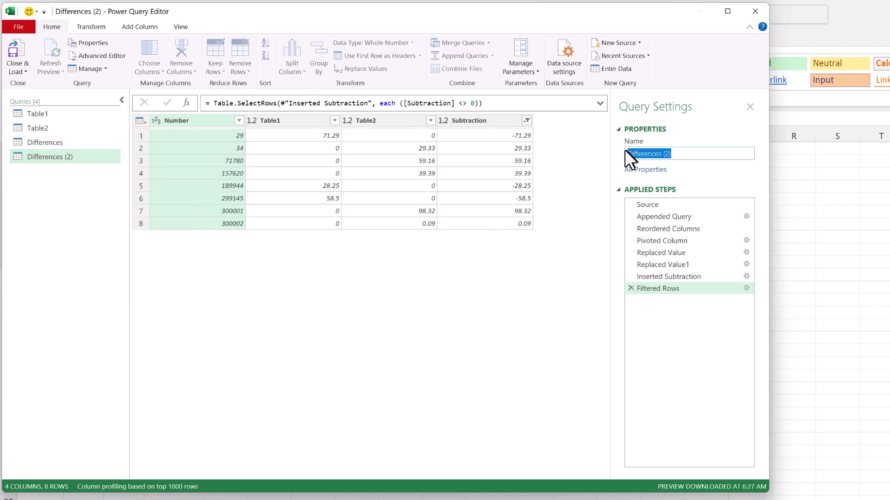
{"action": "key", "text": "BackSpace"}
{"action": "type", "text": "InCommon"}
{"action": "key", "text": "Return"}
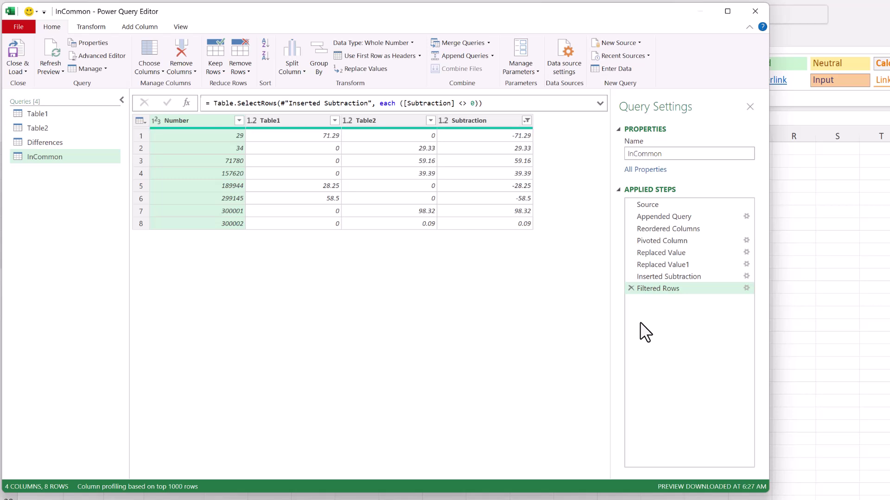
Replace the InCommon query's Filtered Rows step with a filter that keeps only rows where Subtraction equals 0.
{"action": "left_click", "coordinate": [630, 288]}
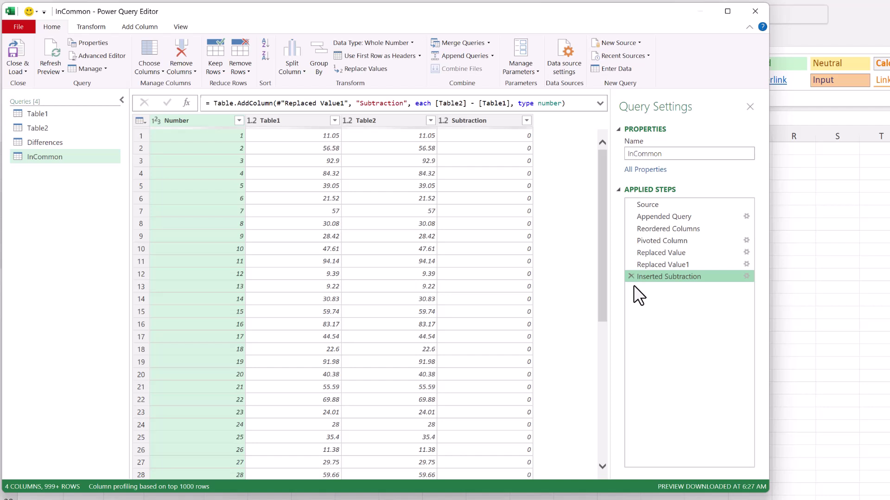
{"action": "left_click", "coordinate": [526, 120]}
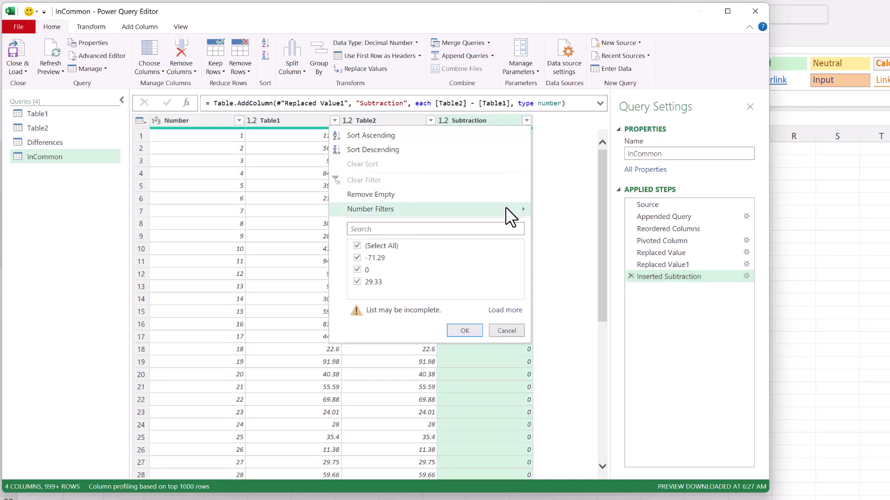
{"action": "mouse_move", "coordinate": [509, 216]}
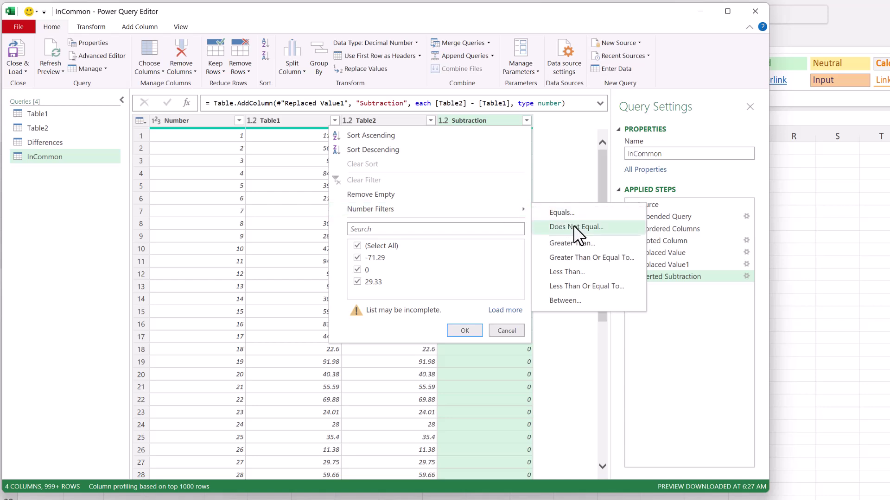
{"action": "left_click", "coordinate": [575, 212]}
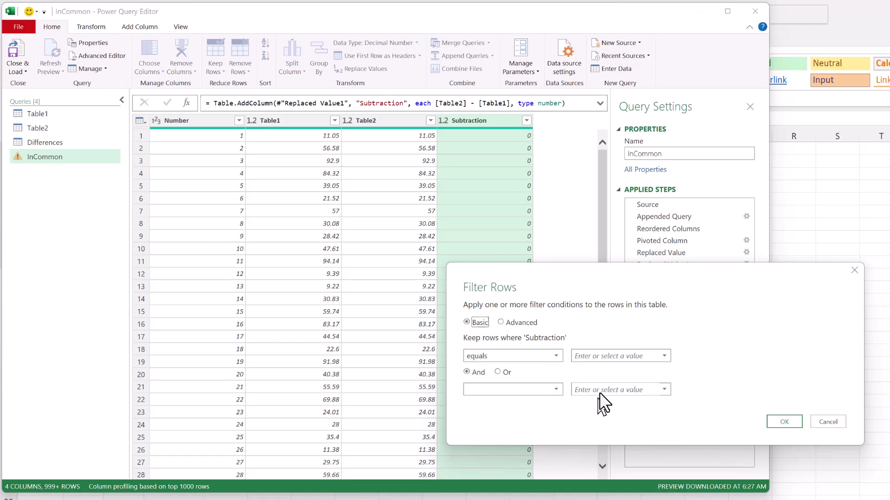
{"action": "left_click", "coordinate": [628, 358]}
{"action": "type", "text": "0"}
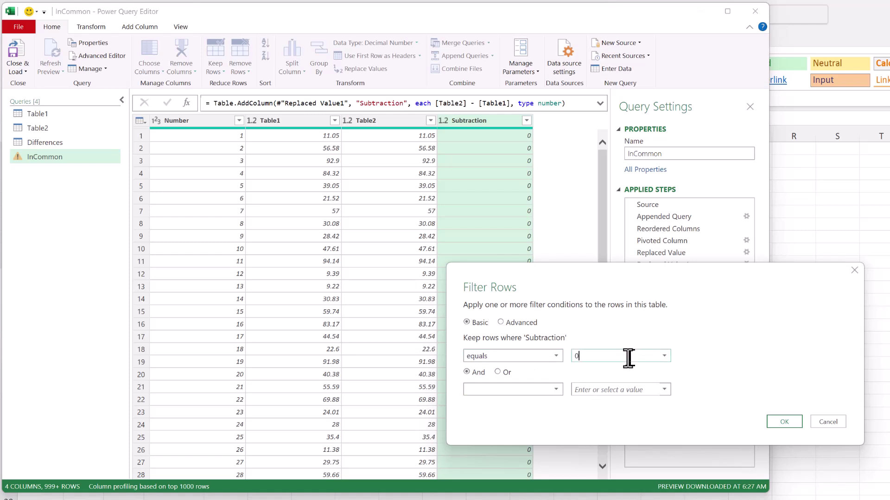
{"action": "left_click", "coordinate": [791, 424]}
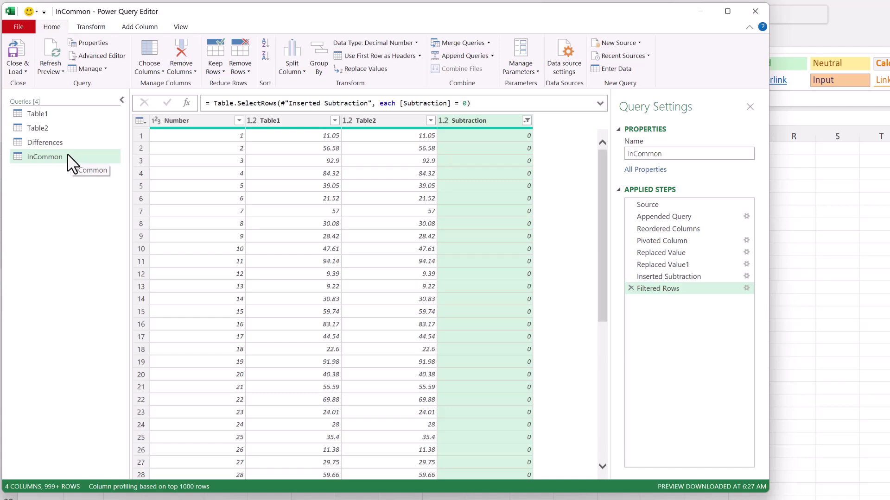
Close the query editor and load the InCommon query as a table on a new worksheet.
{"action": "left_click", "coordinate": [26, 71]}
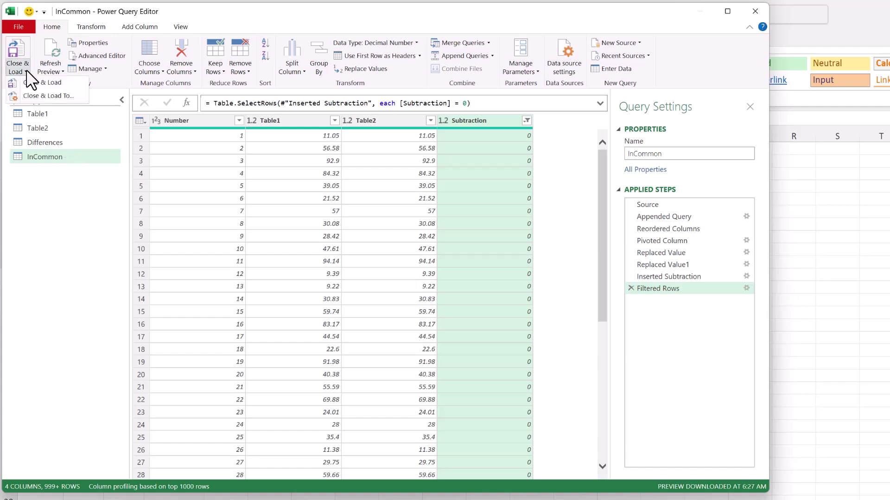
{"action": "left_click", "coordinate": [35, 96]}
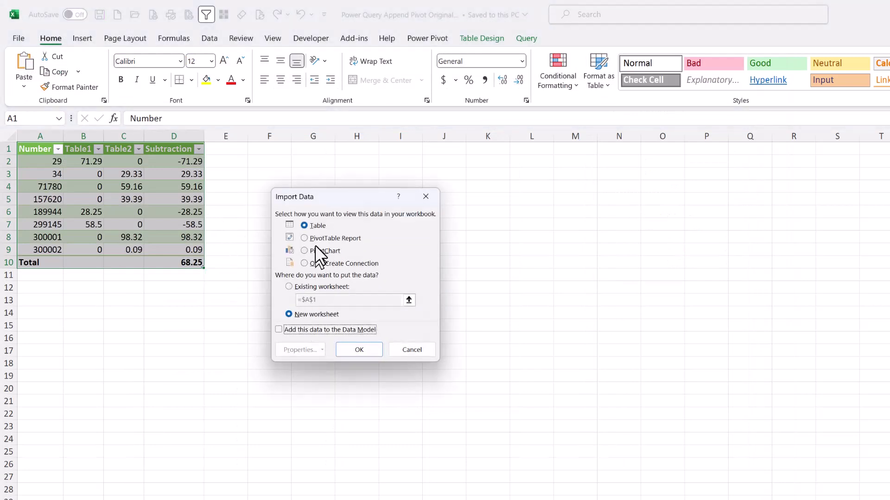
{"action": "left_click", "coordinate": [355, 349]}
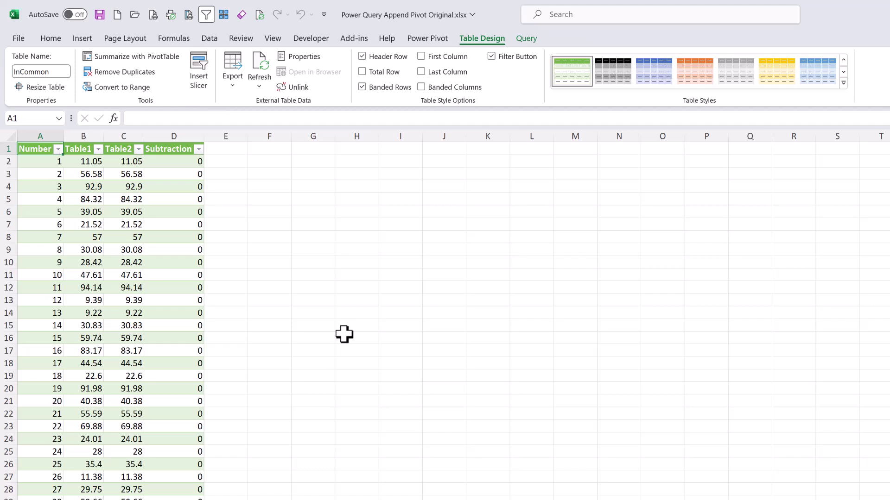
Insert three blank rows above the InCommon table's header row.
{"action": "left_click", "coordinate": [8, 148]}
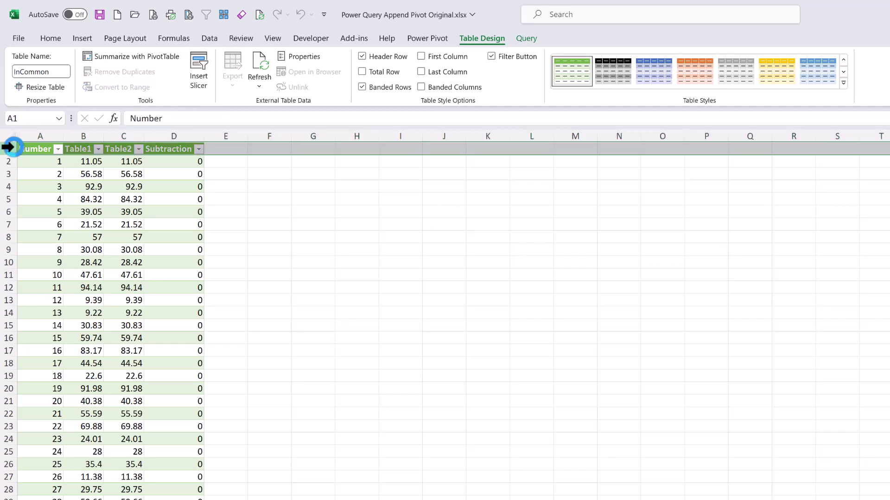
{"action": "key", "text": "ctrl+shift+plus"}
{"action": "key", "text": "ctrl+shift+plus"}
{"action": "key", "text": "ctrl+shift+plus"}
Enter the formula =+SUM(InCommon[Table1]) in B2 to total the Table1 column.
{"action": "key", "text": "Down"}
{"action": "key", "text": "Right"}
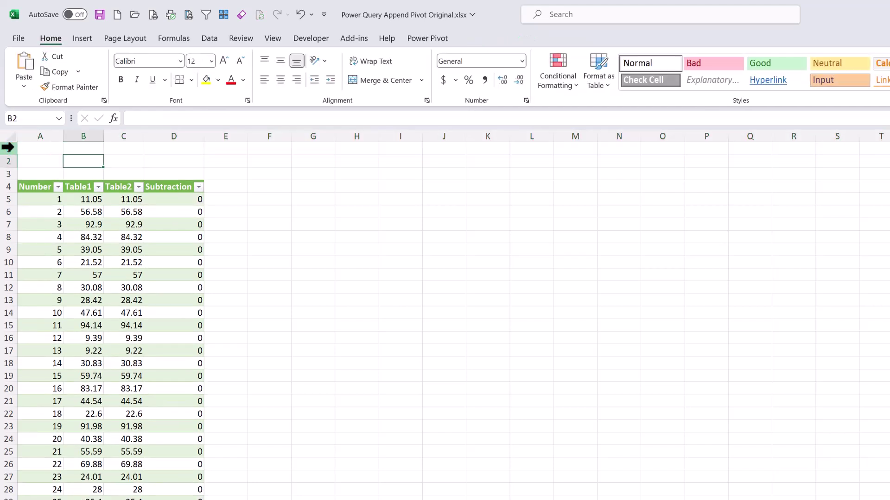
{"action": "key", "text": "Left"}
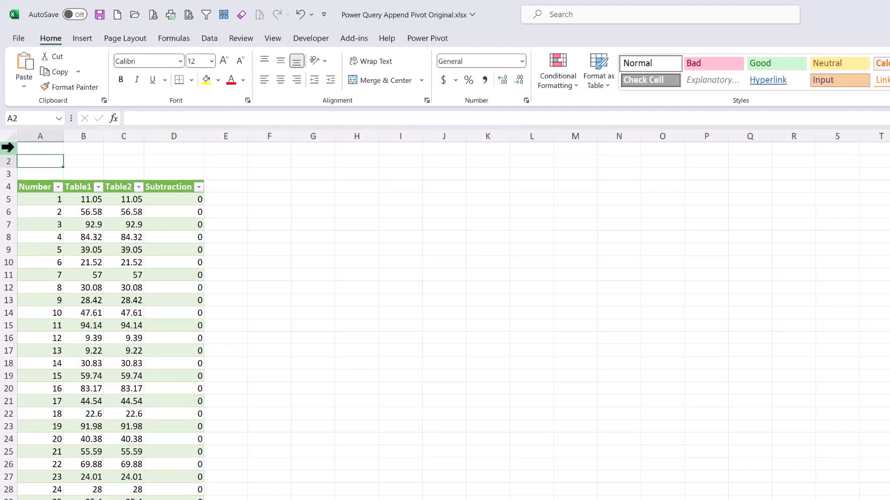
{"action": "key", "text": "Right"}
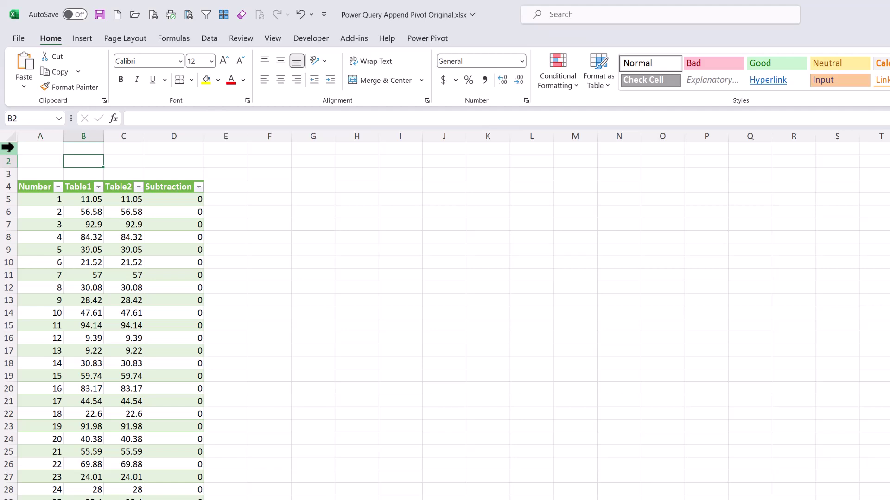
{"action": "type", "text": "+sum("}
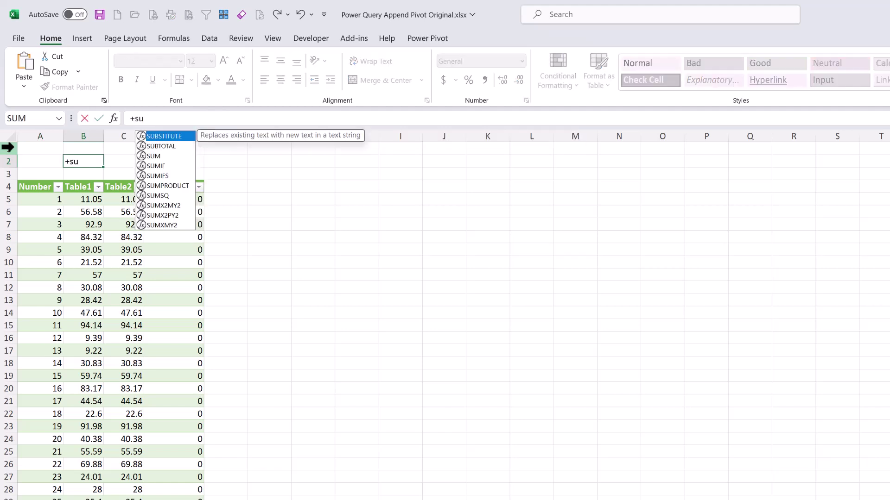
{"action": "key", "text": "Down"}
{"action": "key", "text": "Down"}
{"action": "key", "text": "Down"}
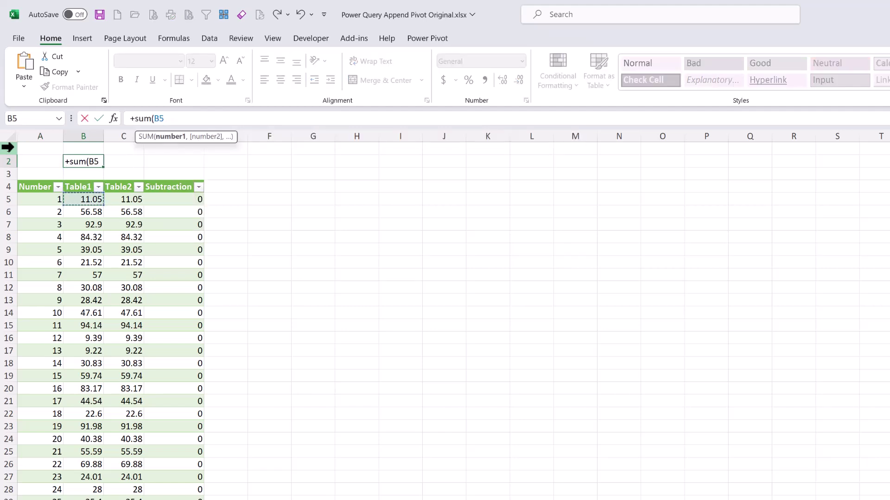
{"action": "key", "text": "ctrl+shift+Down"}
{"action": "key", "text": "Return"}
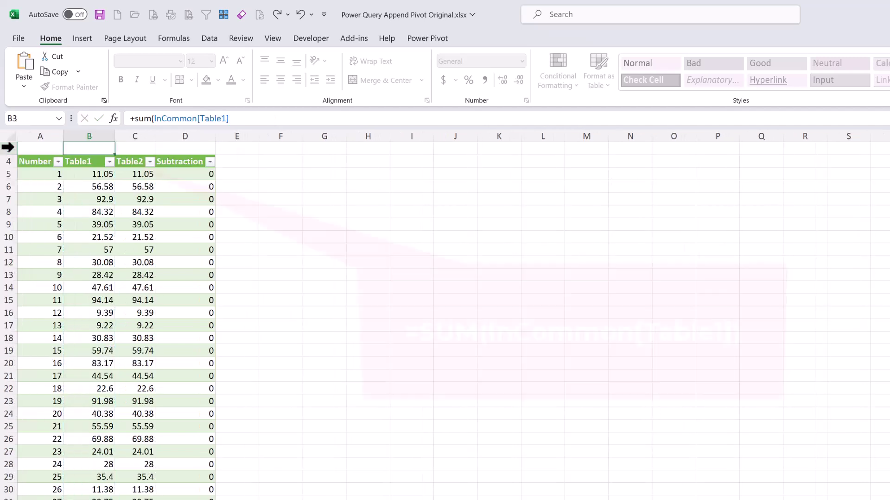
Fill the sum formula from B2 across to C2.
{"action": "key", "text": "shift+Right"}
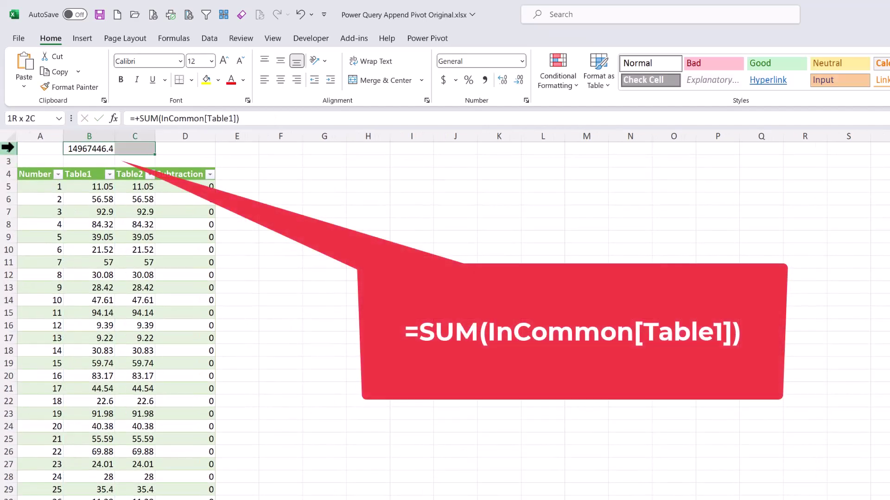
{"action": "key", "text": "ctrl+r"}
{"action": "scroll", "coordinate": [98, 176], "scroll_direction": "up", "scroll_amount": 1}
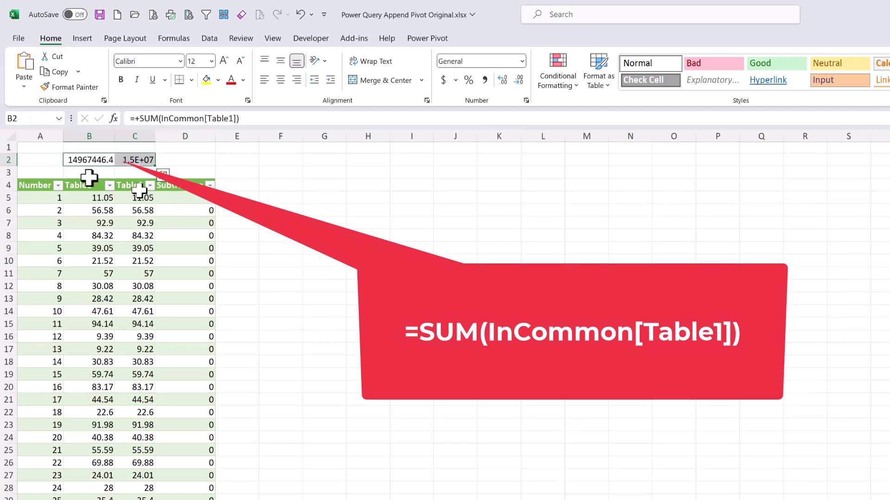
Autofit the width of all columns on the sheet and apply the comma number format to row 2.
{"action": "left_click", "coordinate": [10, 135]}
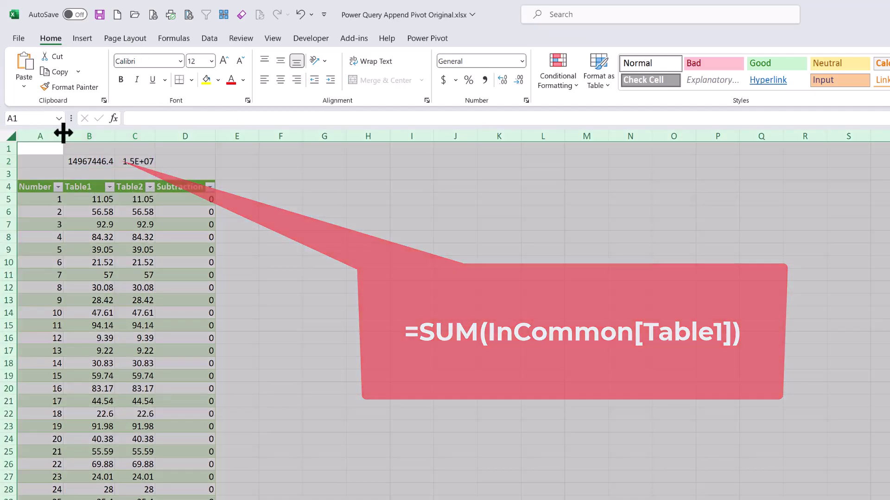
{"action": "double_click", "coordinate": [63, 136]}
{"action": "left_click", "coordinate": [9, 161]}
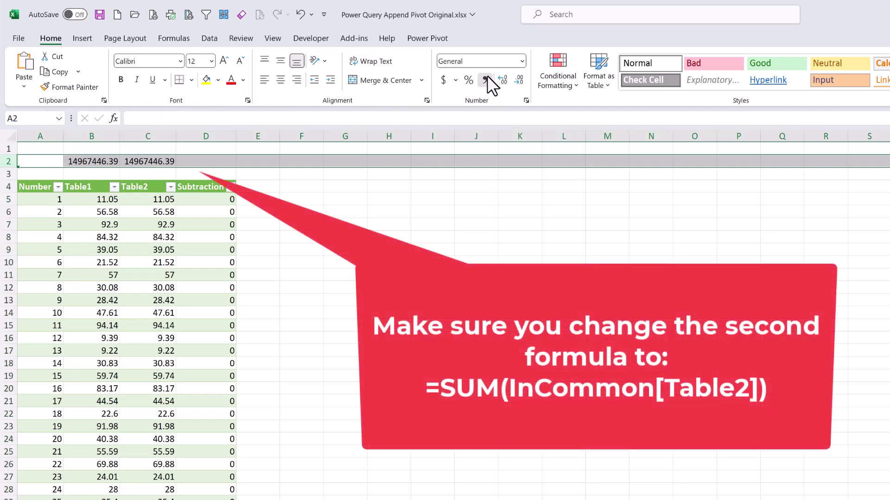
{"action": "left_click", "coordinate": [486, 79]}
{"action": "left_click", "coordinate": [196, 164]}
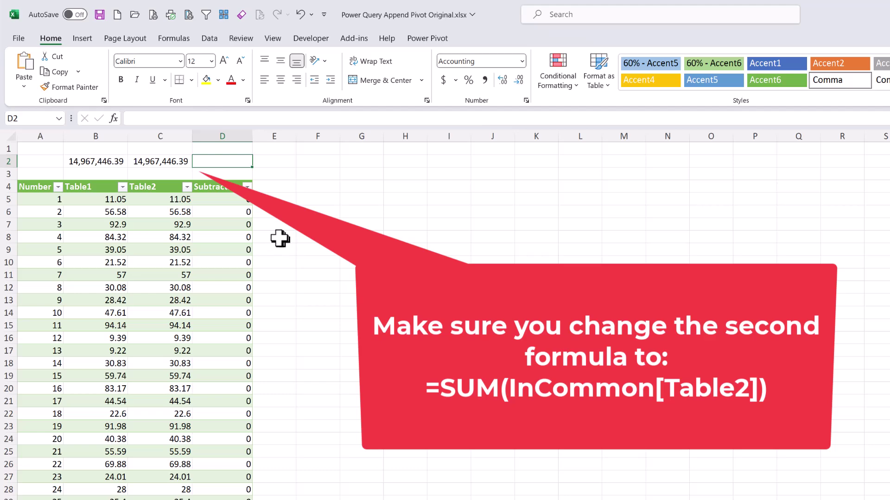
Enter the formula =+COUNTIF(InCommon[Number],"<>"&0) in A2 to count the matching rows.
{"action": "left_click", "coordinate": [26, 160]}
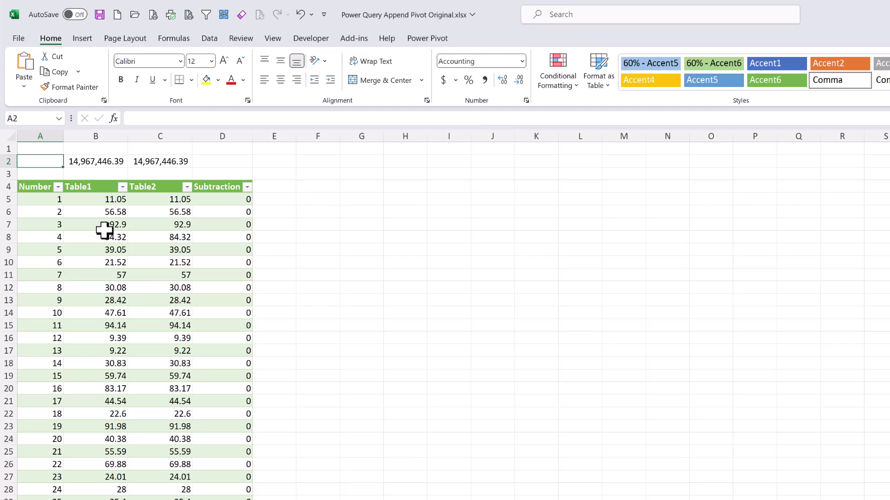
{"action": "type", "text": "+"}
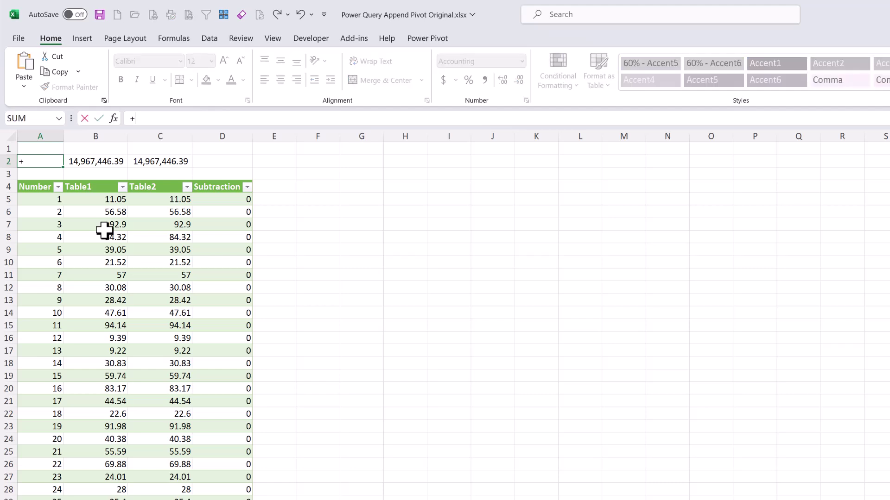
{"action": "type", "text": "countif("}
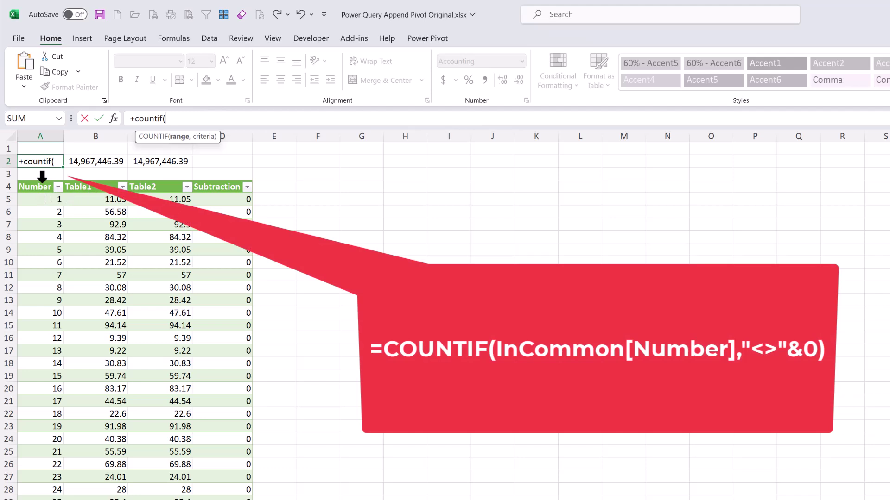
{"action": "left_click", "coordinate": [40, 182]}
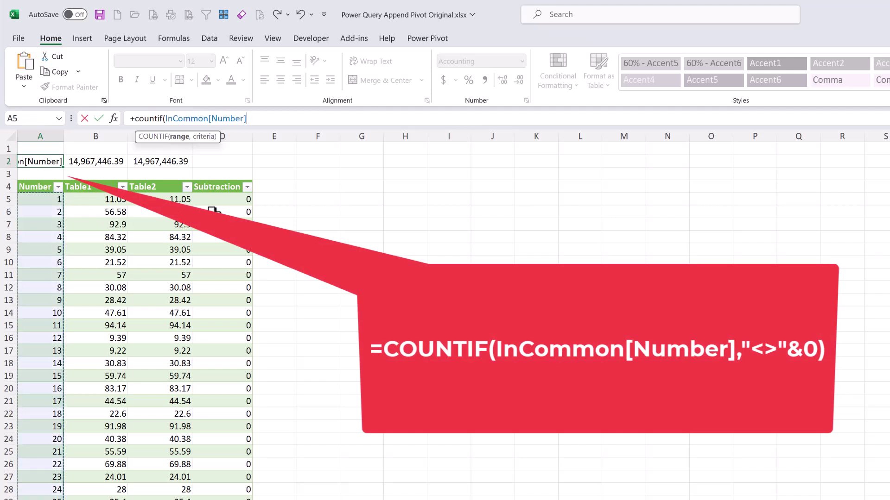
{"action": "type", "text": ",\"<>\""}
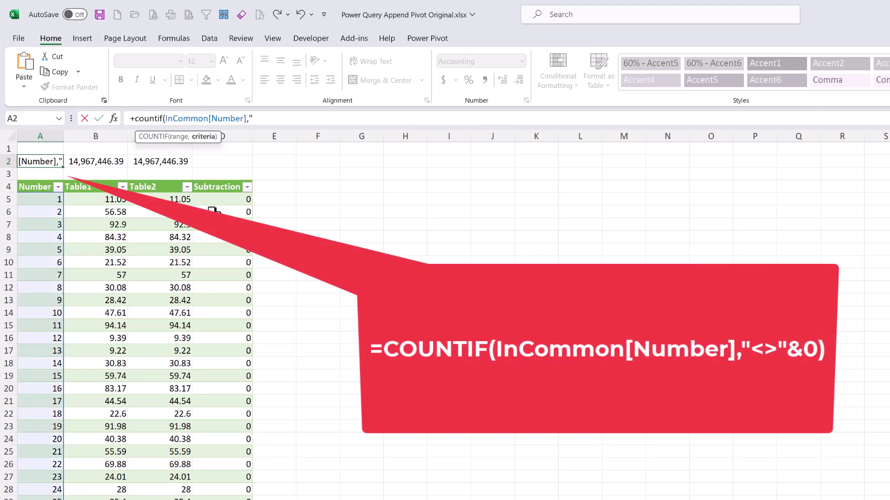
{"action": "type", "text": "&0"}
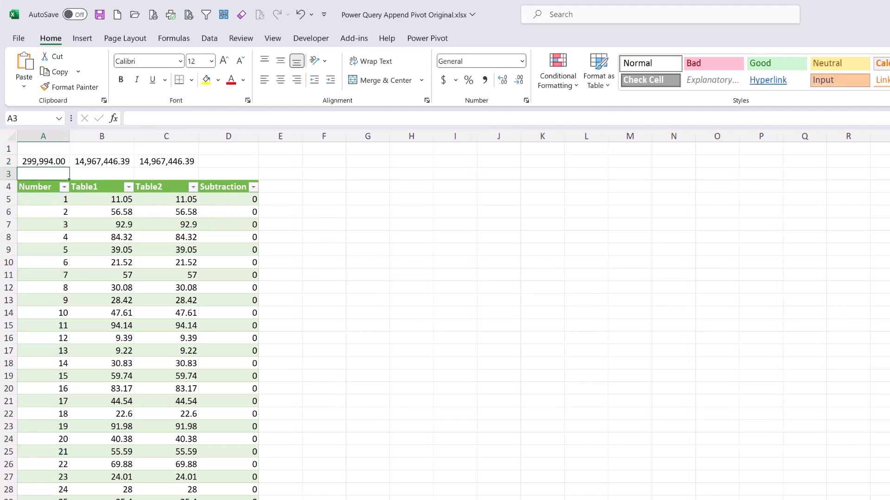
{"action": "left_click", "coordinate": [30, 160]}
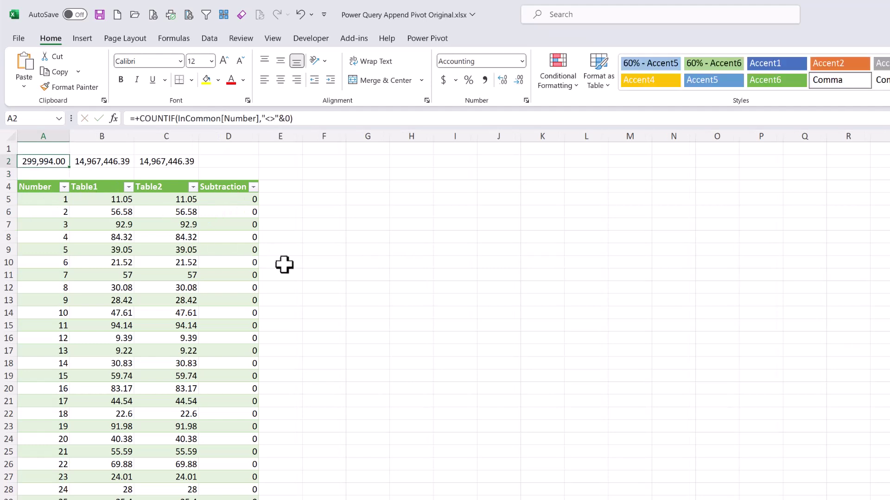
{"action": "left_click", "coordinate": [115, 162]}
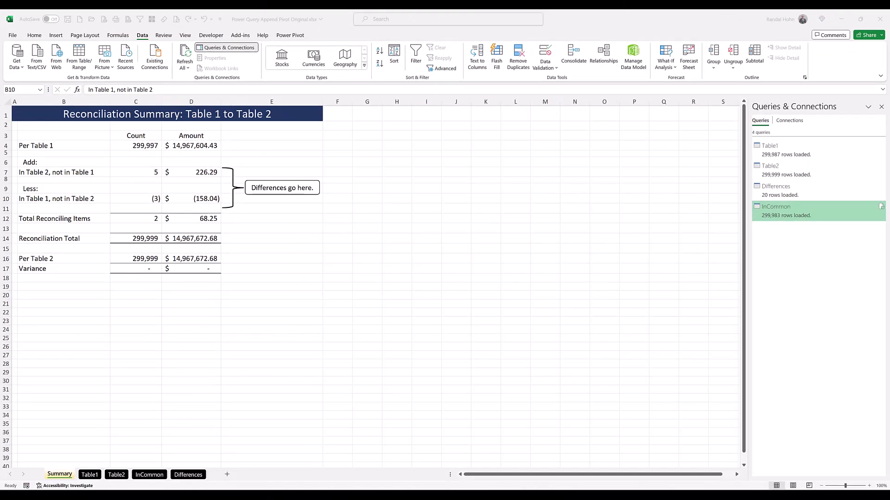
On the Table1 sheet, delete rows 22 to 32, which hold numbers 16 to 26.
{"action": "left_click", "coordinate": [94, 474]}
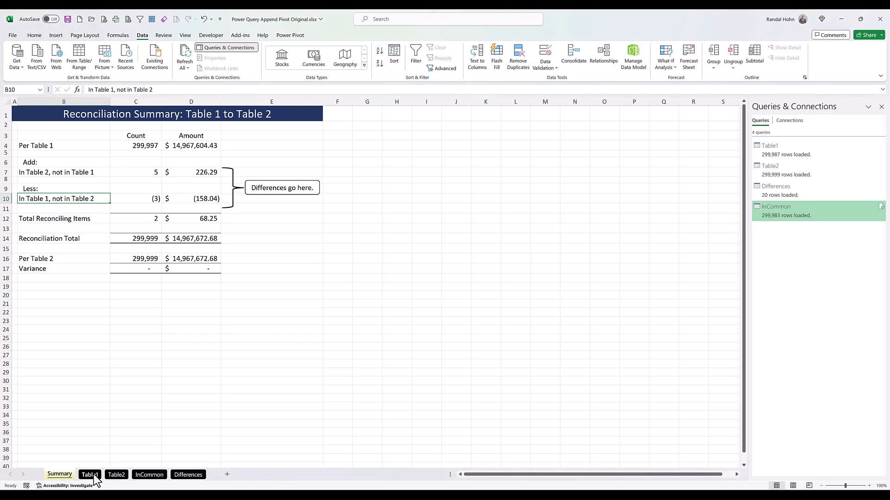
{"action": "left_click", "coordinate": [90, 475]}
{"action": "left_click", "coordinate": [92, 361]}
{"action": "left_click_drag", "start_coordinate": [4, 323], "coordinate": [7, 398]}
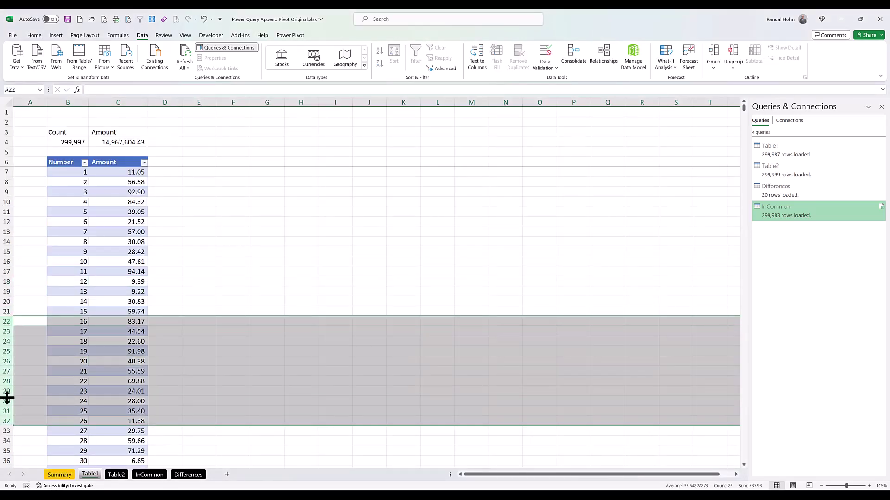
{"action": "key", "text": "ctrl+minus"}
{"action": "left_click", "coordinate": [92, 371]}
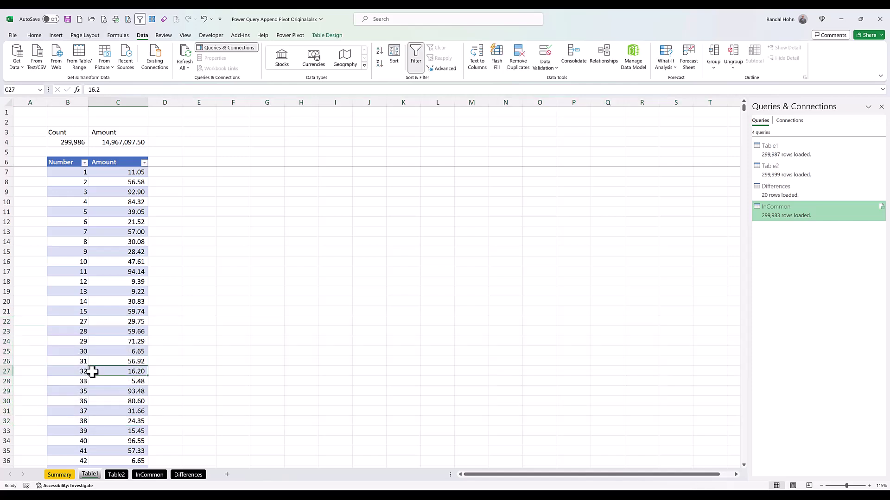
On the Table2 sheet, delete row 299986 near the end of the table, which holds number 299983.
{"action": "left_click", "coordinate": [116, 474]}
{"action": "left_click", "coordinate": [95, 412]}
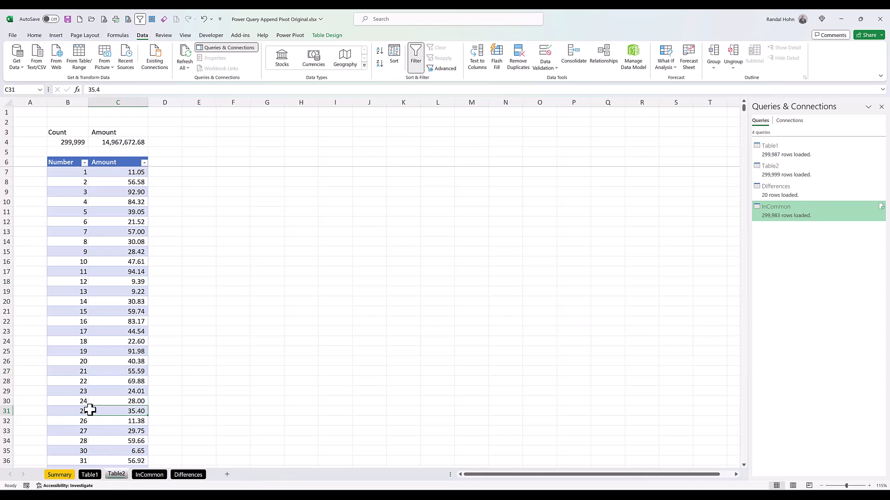
{"action": "key", "text": "ctrl+Down"}
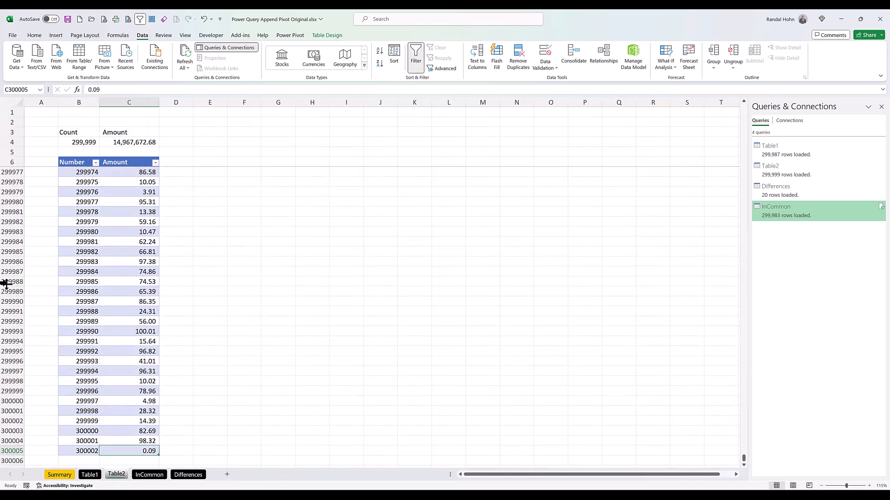
{"action": "left_click", "coordinate": [16, 262]}
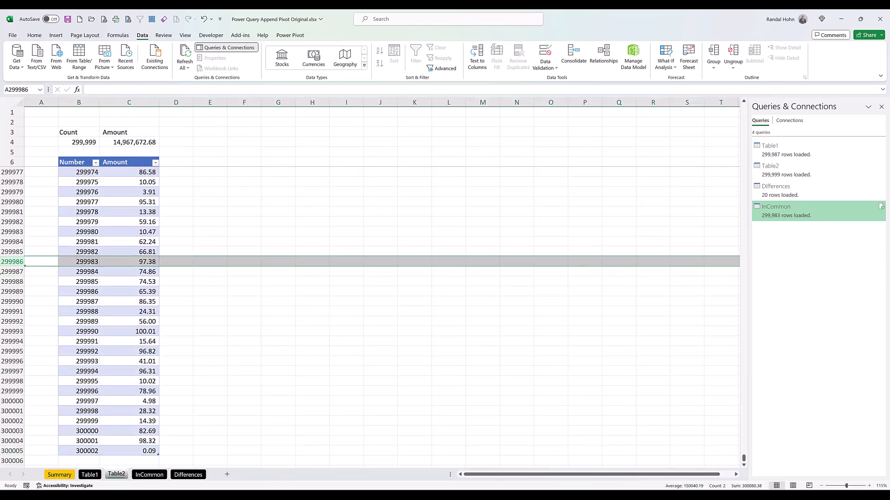
{"action": "key", "text": "ctrl+minus"}
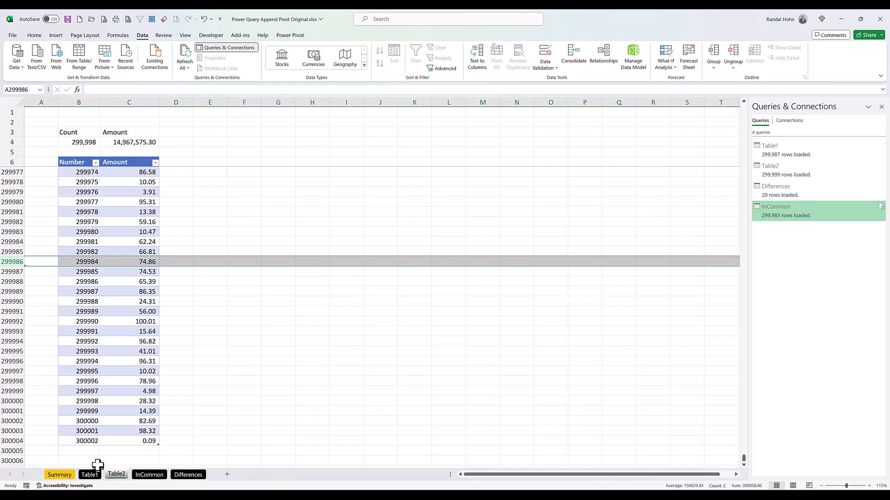
Add a record at the end of Table2 in row 300005 with Number 300003 and Amount 100.
{"action": "left_click", "coordinate": [91, 440]}
{"action": "key", "text": "shift+Down"}
{"action": "key", "text": "ctrl+d"}
{"action": "key", "text": "Down"}
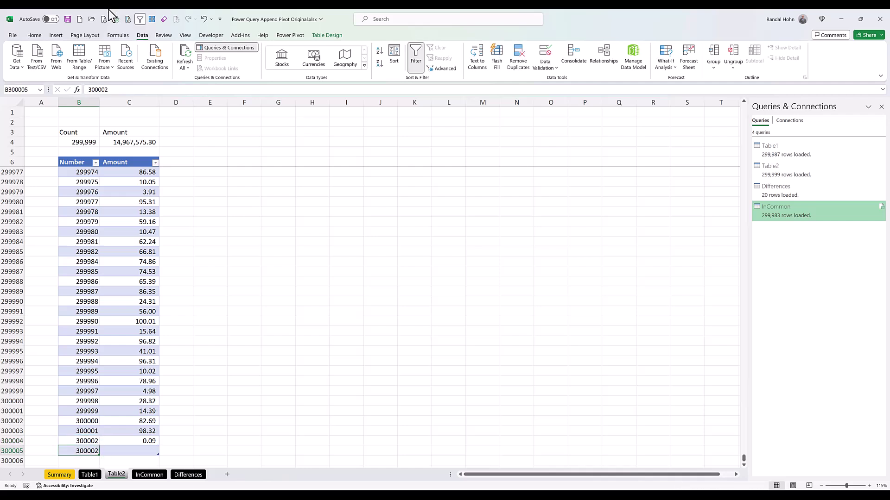
{"action": "left_click", "coordinate": [125, 89]}
{"action": "key", "text": "BackSpace"}
{"action": "type", "text": "3"}
{"action": "key", "text": "Tab"}
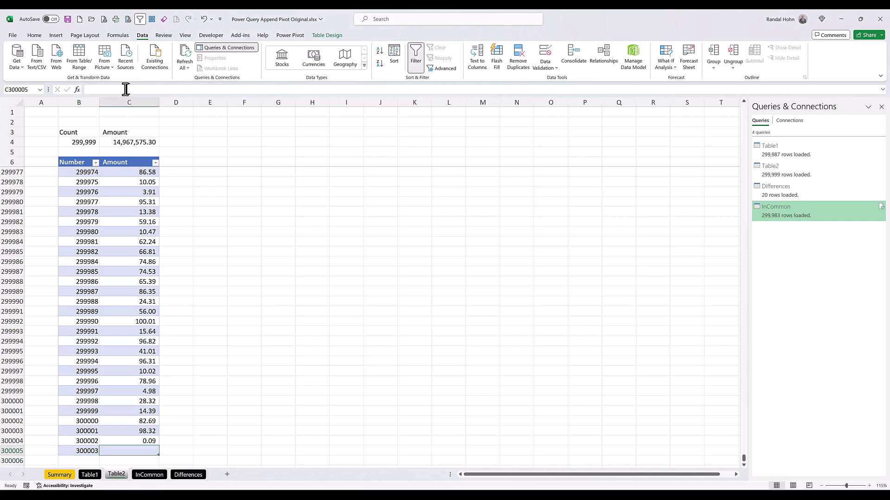
{"action": "type", "text": "100"}
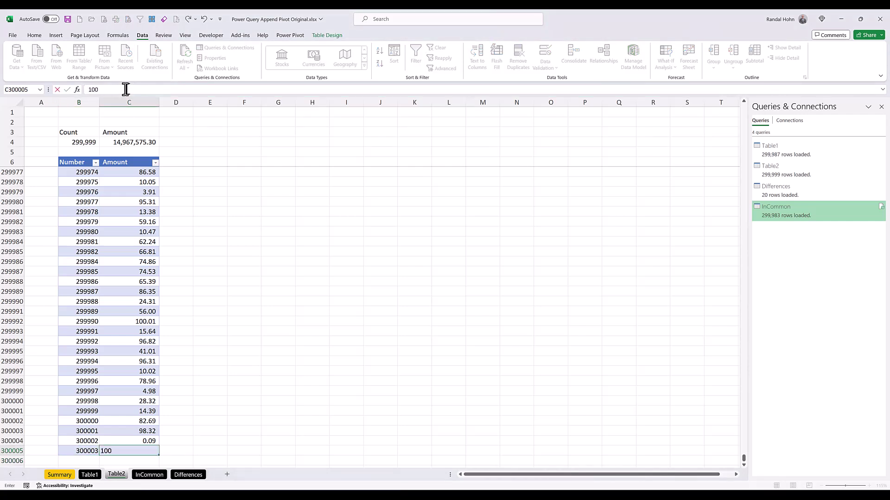
{"action": "key", "text": "Return"}
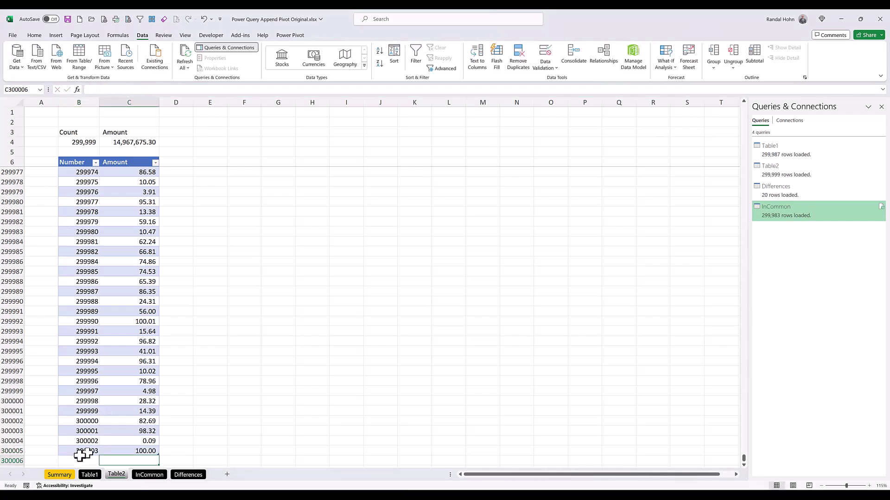
Return to the Summary sheet and refresh all the workbook's queries.
{"action": "left_click", "coordinate": [60, 474]}
{"action": "left_click", "coordinate": [113, 196]}
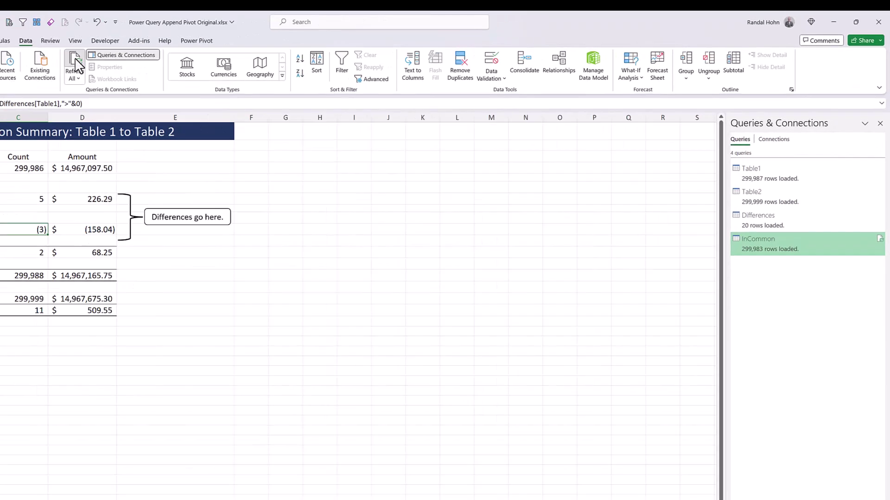
{"action": "left_click", "coordinate": [98, 61]}
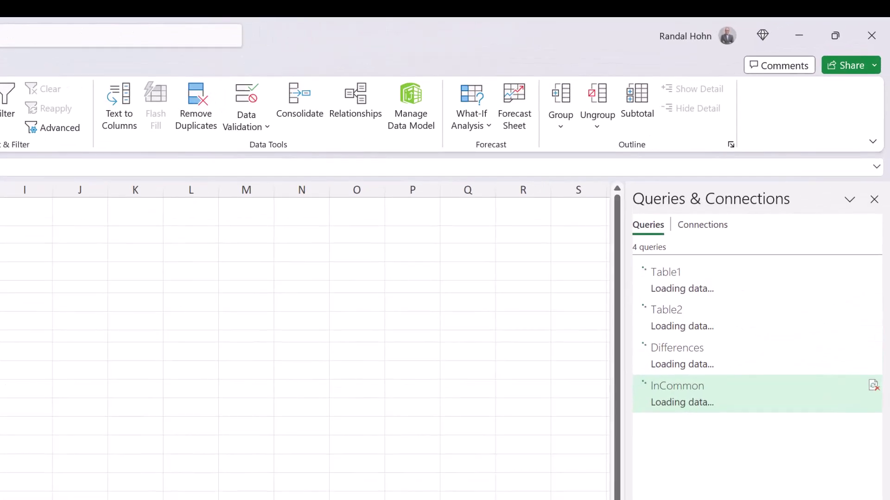